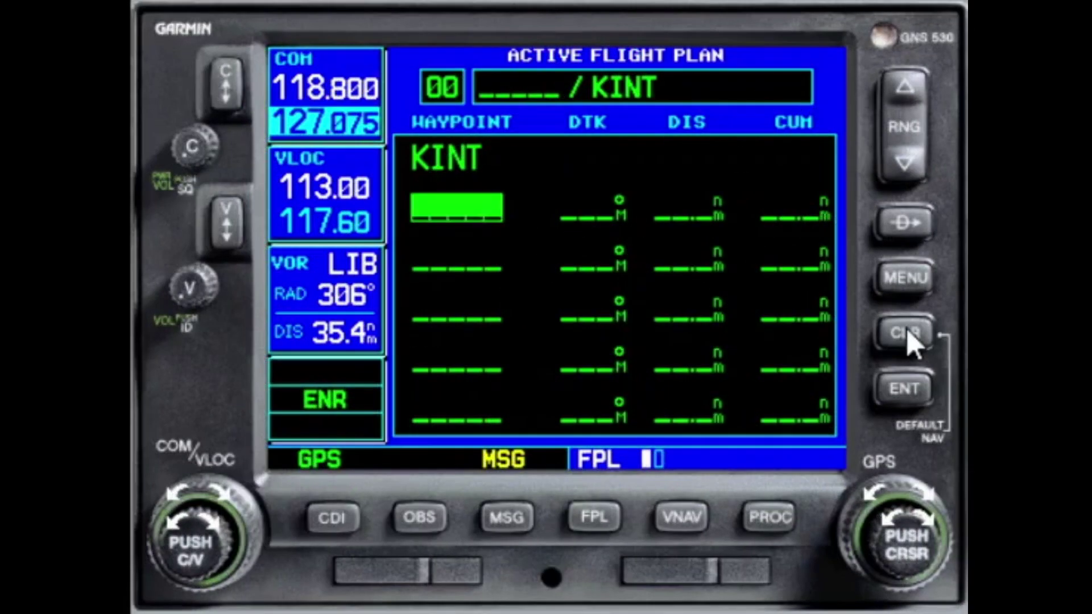
- Start the next waypoint entry and set the ident's first letter to U
click(927, 517)
click(927, 517)
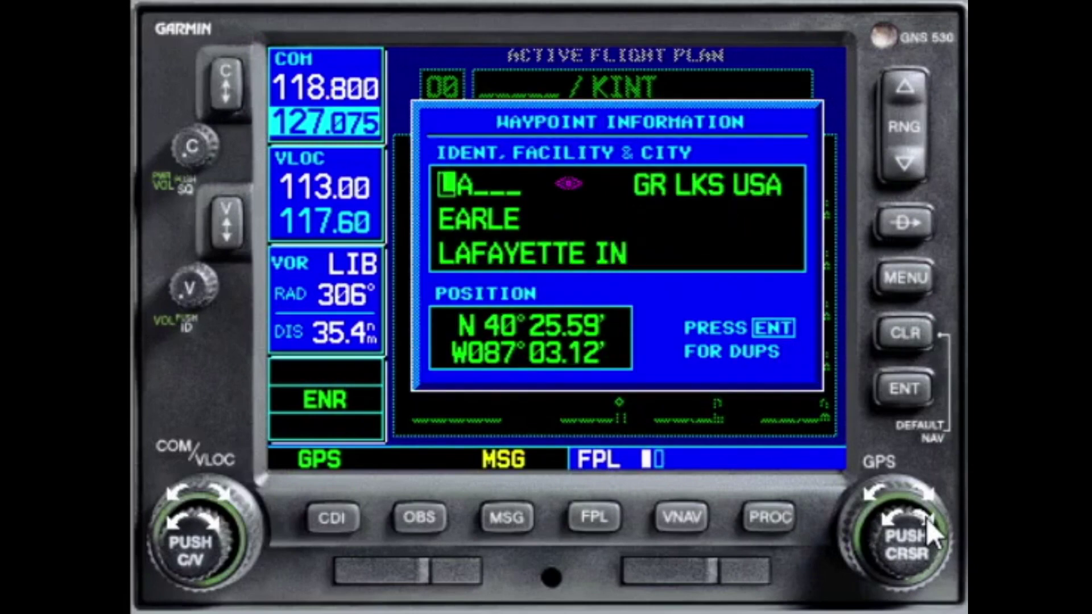
click(927, 518)
click(926, 517)
click(927, 518)
click(927, 517)
click(926, 517)
click(927, 519)
click(926, 518)
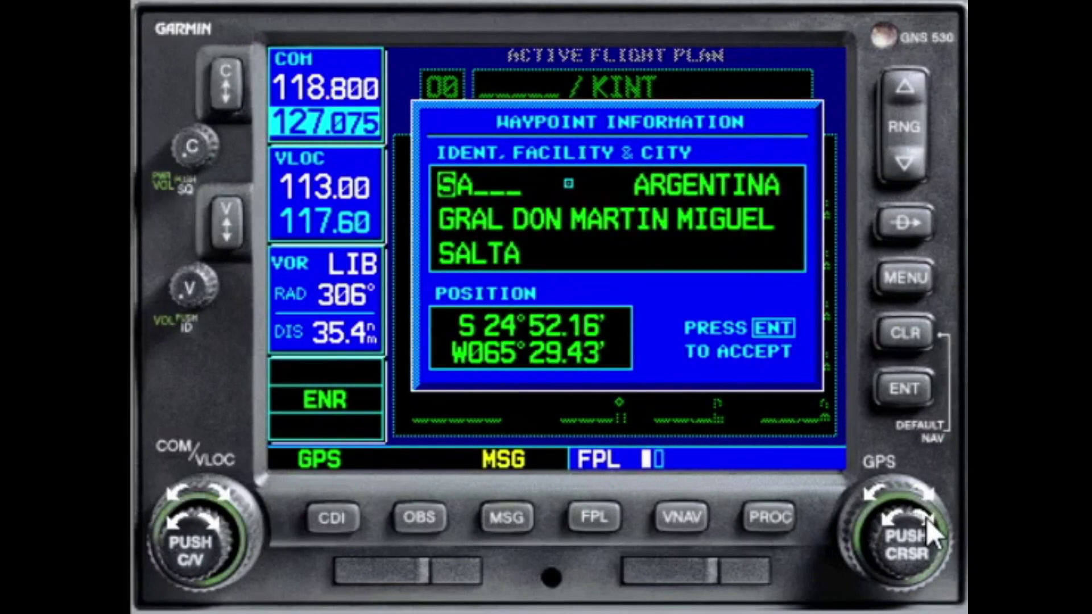
click(927, 518)
click(927, 518)
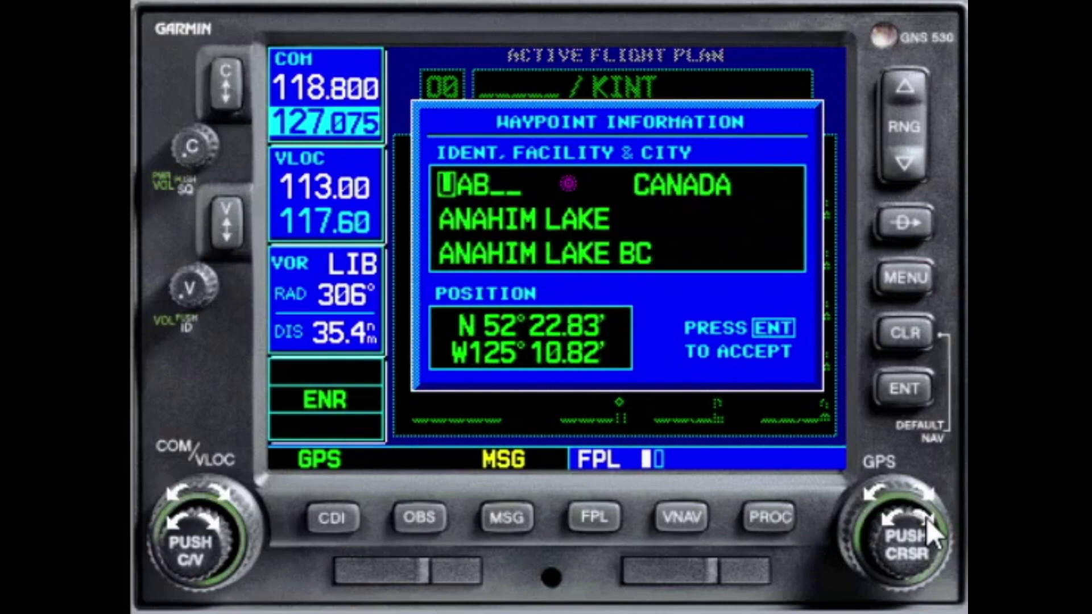
- Set the ident's second letter to S
click(923, 493)
click(916, 518)
click(916, 518)
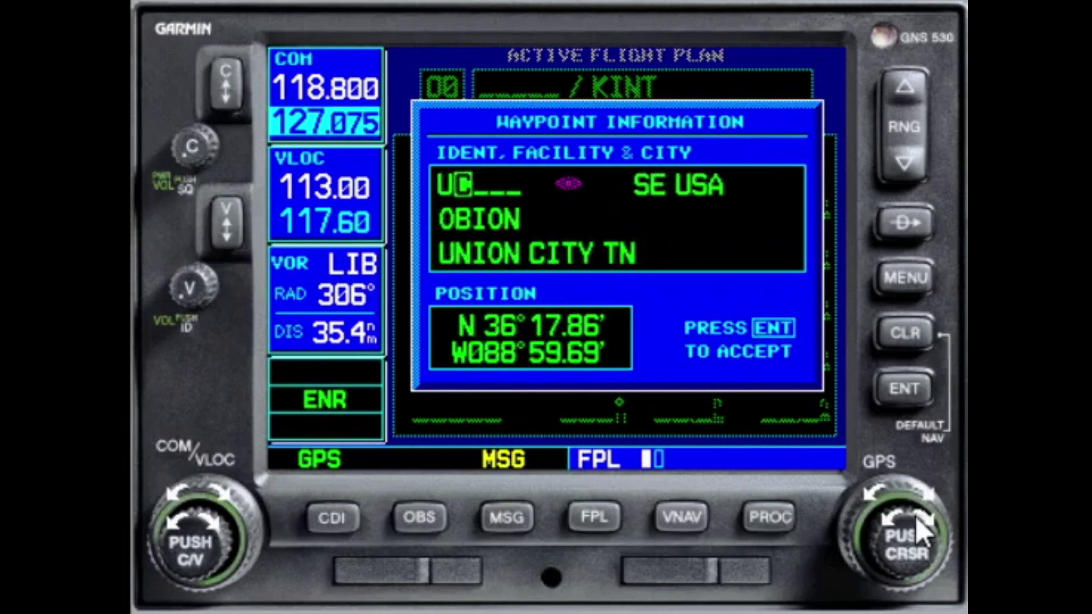
click(917, 518)
click(916, 518)
click(917, 517)
click(917, 518)
click(917, 517)
click(917, 518)
click(917, 518)
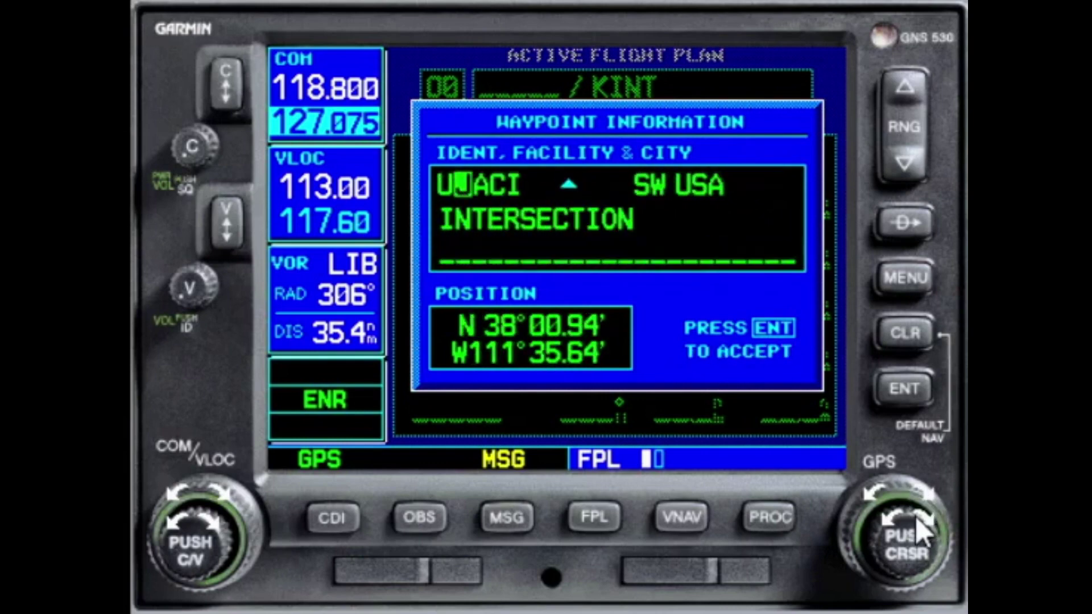
click(917, 518)
click(917, 517)
click(917, 518)
click(917, 518)
click(917, 518)
click(917, 517)
click(917, 517)
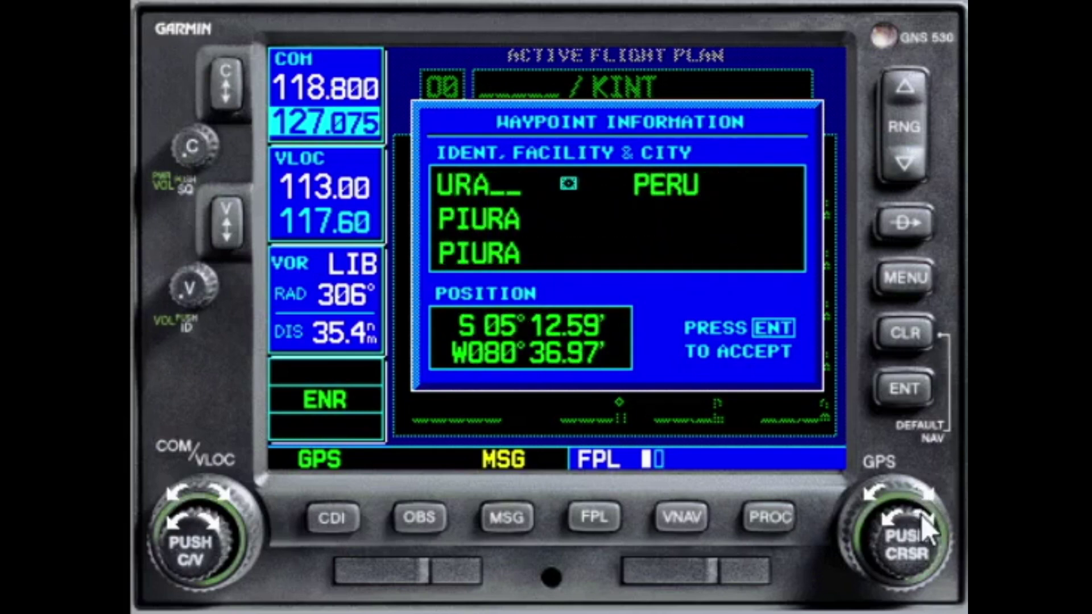
click(922, 515)
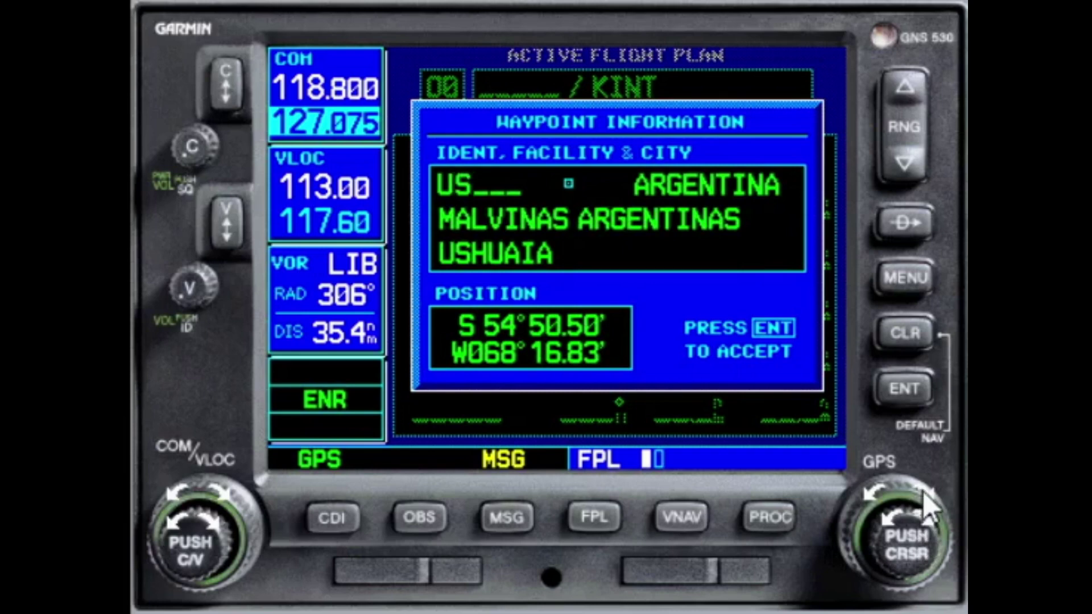
- Complete the ident as USR1 and confirm it
click(923, 492)
click(922, 514)
click(922, 514)
scroll(923, 517, up, 10)
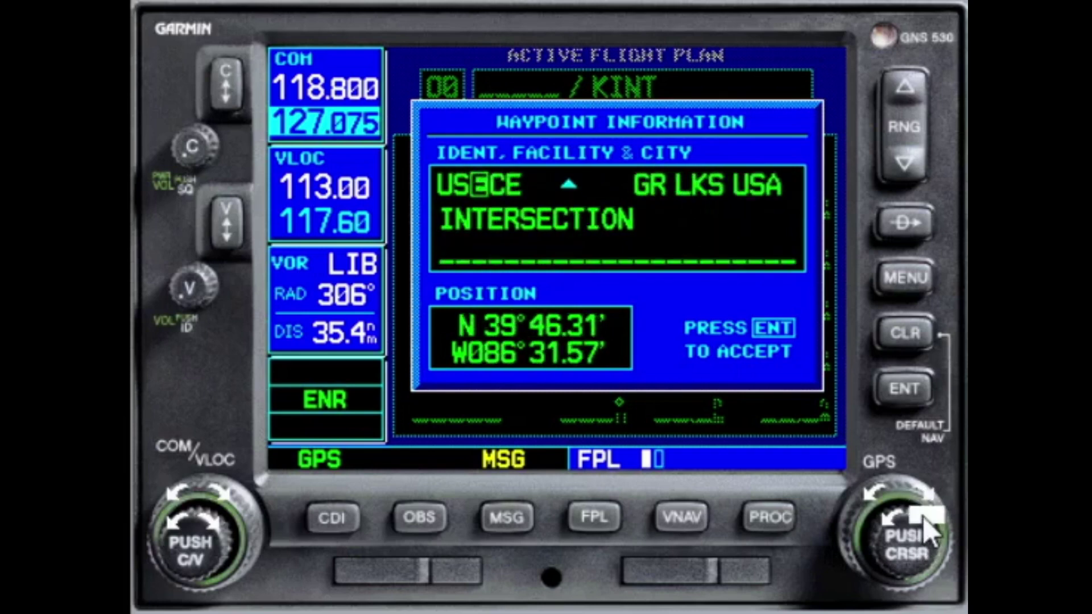
scroll(923, 516, up, 5)
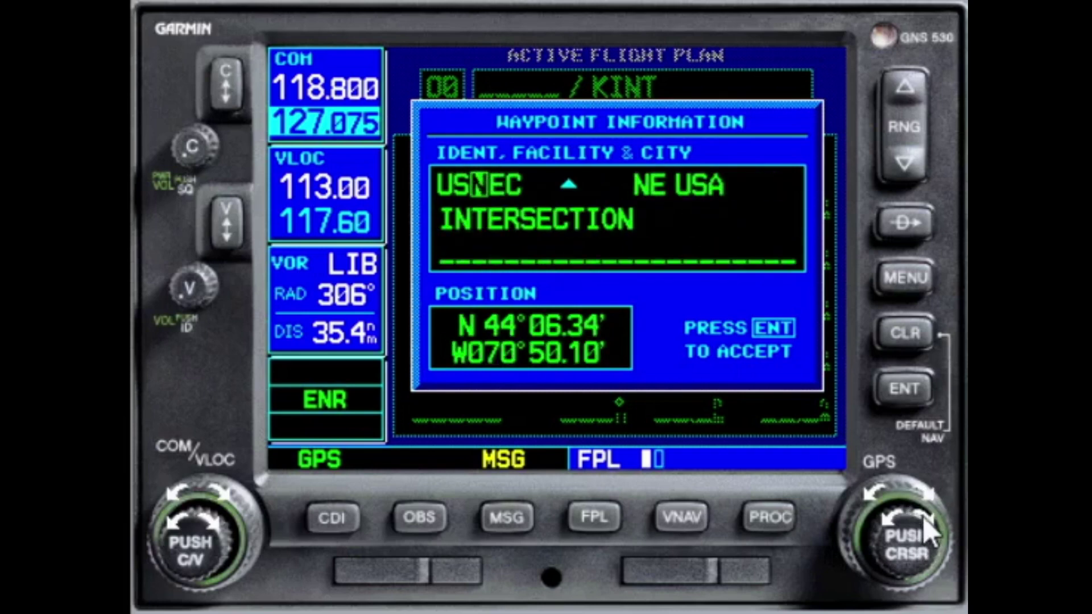
scroll(923, 517, up, 1)
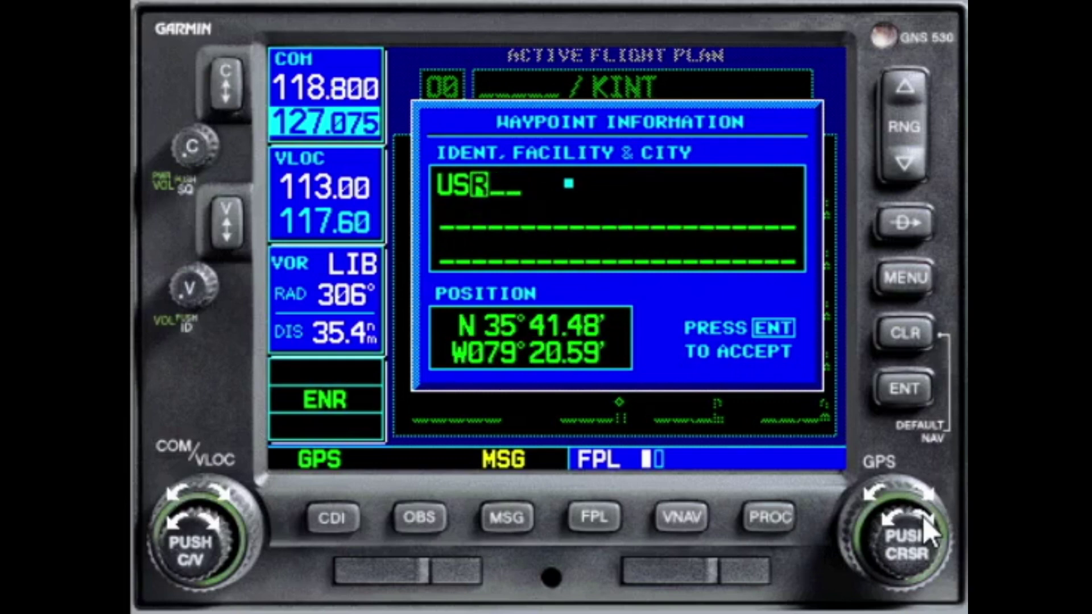
scroll(925, 493, up, 1)
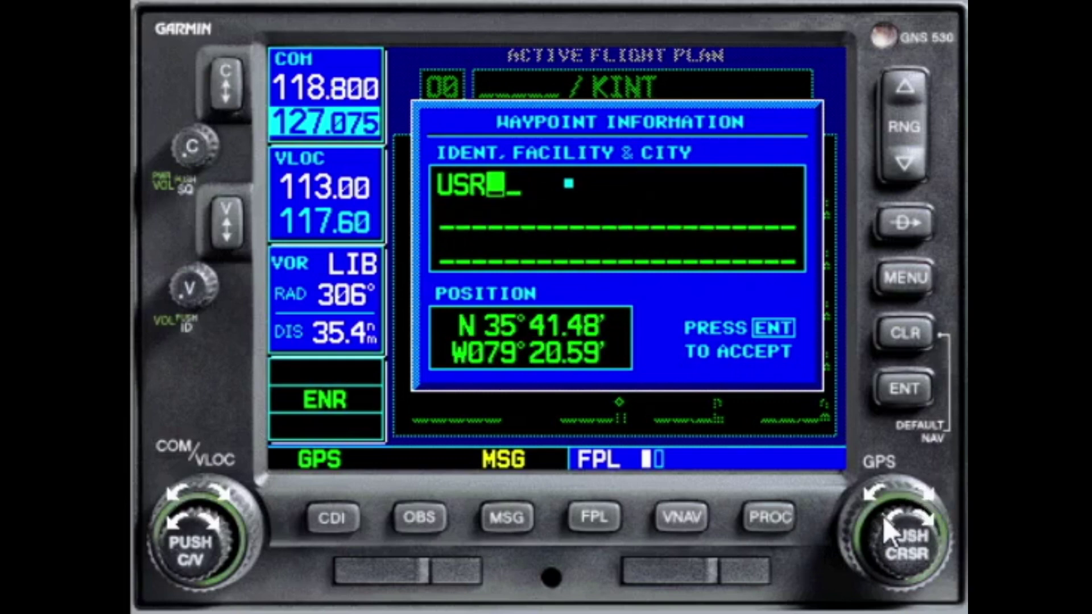
scroll(885, 524, down, 7)
scroll(885, 524, down, 2)
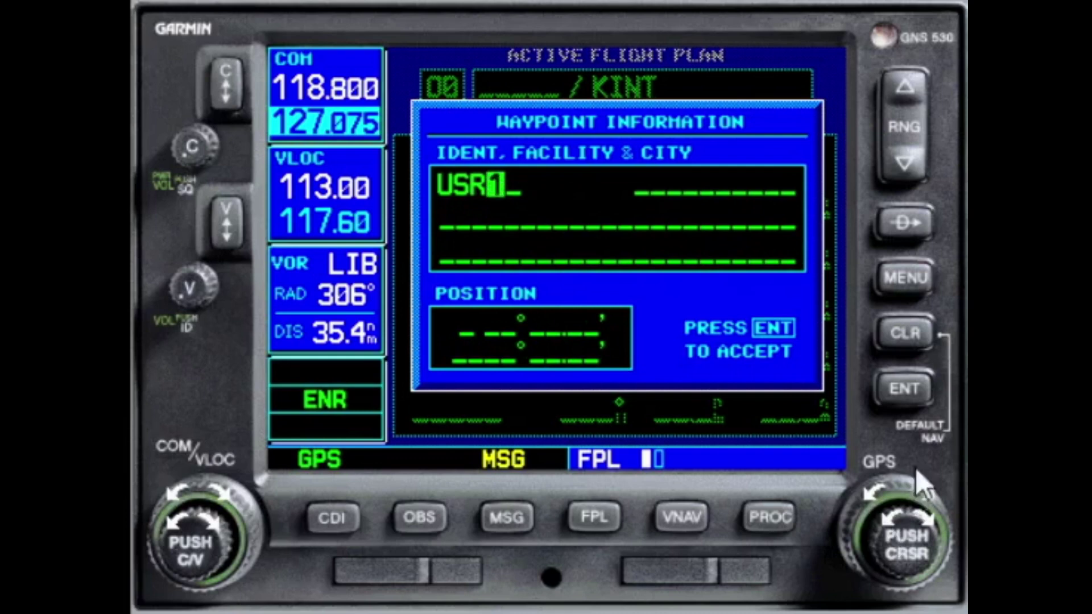
click(909, 388)
- Accept creating USR1 as a user waypoint and move to the GSO radial field
click(909, 387)
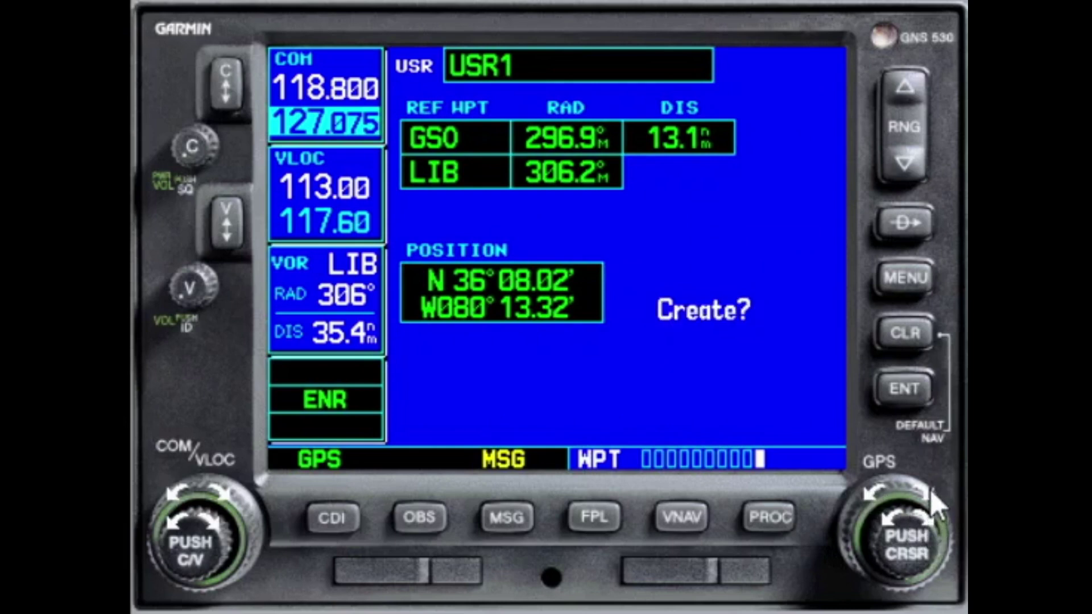
click(869, 493)
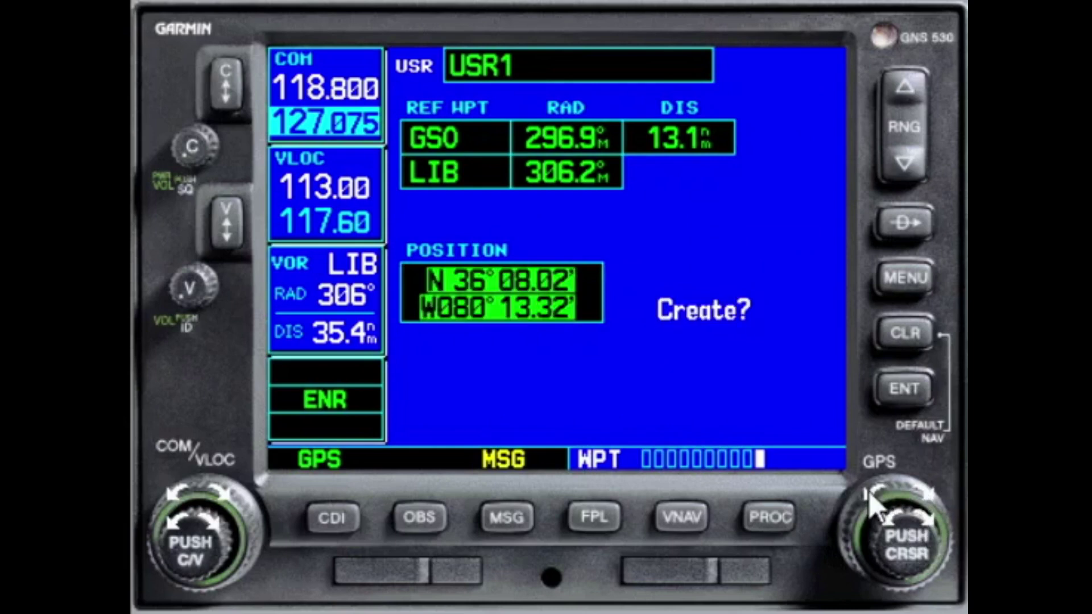
click(868, 493)
click(869, 494)
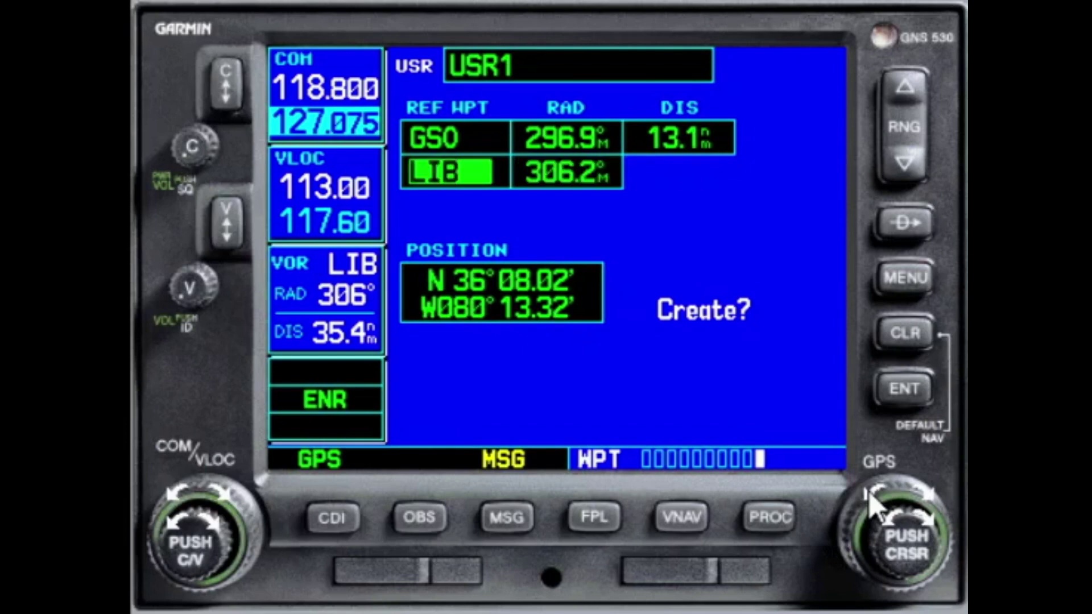
click(868, 493)
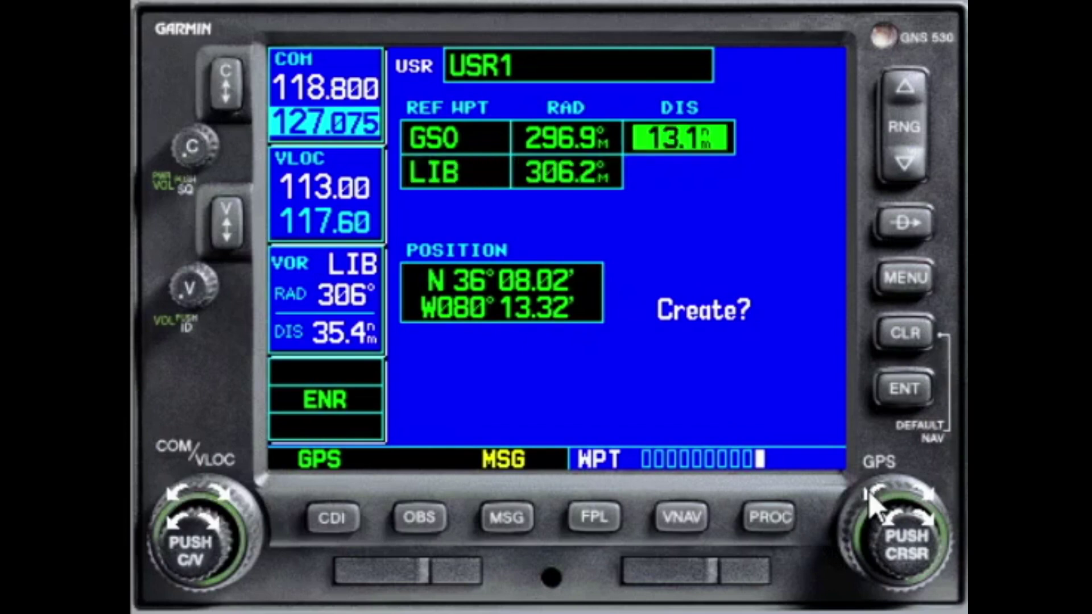
click(869, 493)
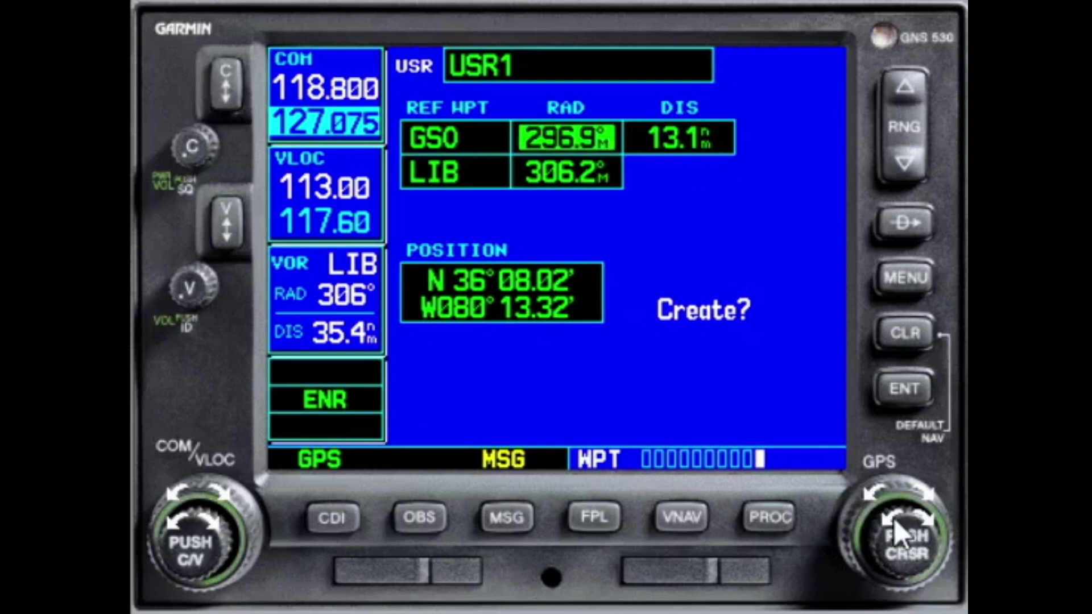
- Dial USR1's GSO radial to 240.0° and commit it
click(925, 521)
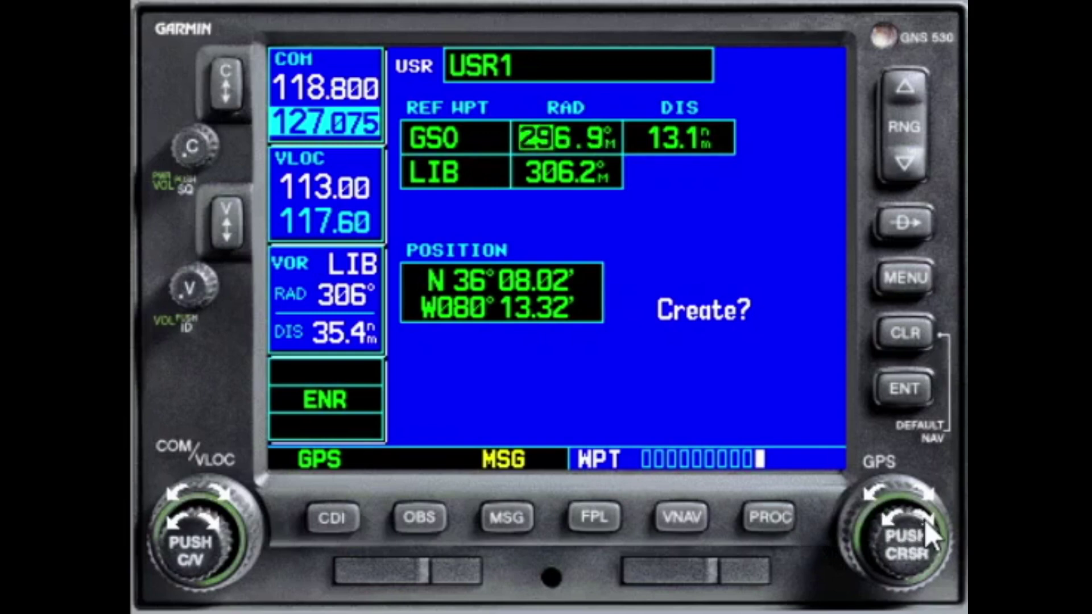
click(888, 520)
click(889, 520)
click(888, 520)
click(888, 520)
click(889, 519)
click(928, 493)
click(888, 516)
click(888, 516)
click(889, 516)
click(889, 517)
click(889, 517)
click(889, 516)
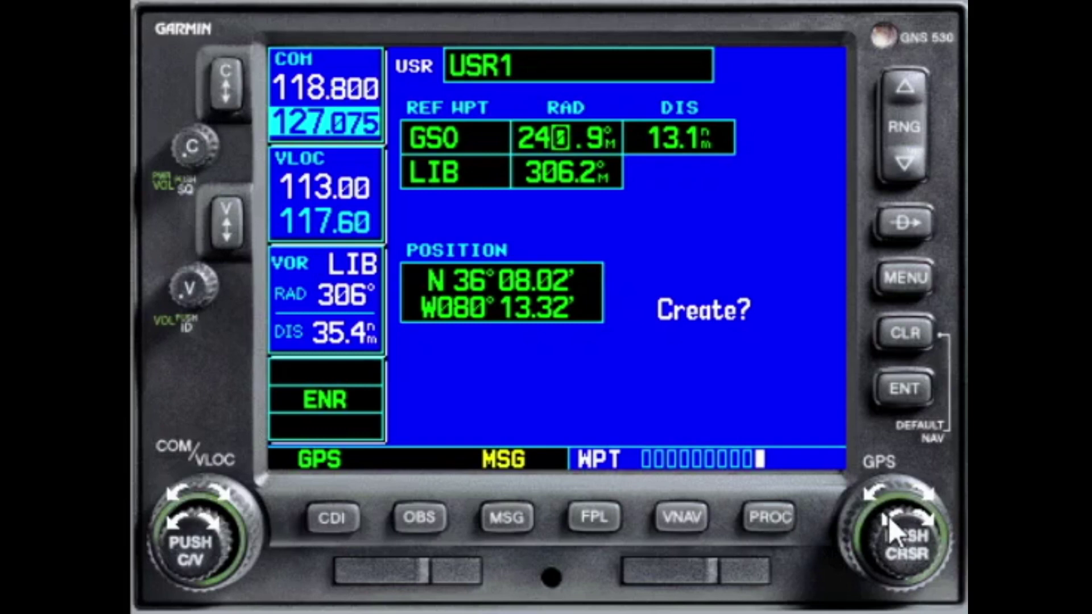
click(925, 493)
click(923, 517)
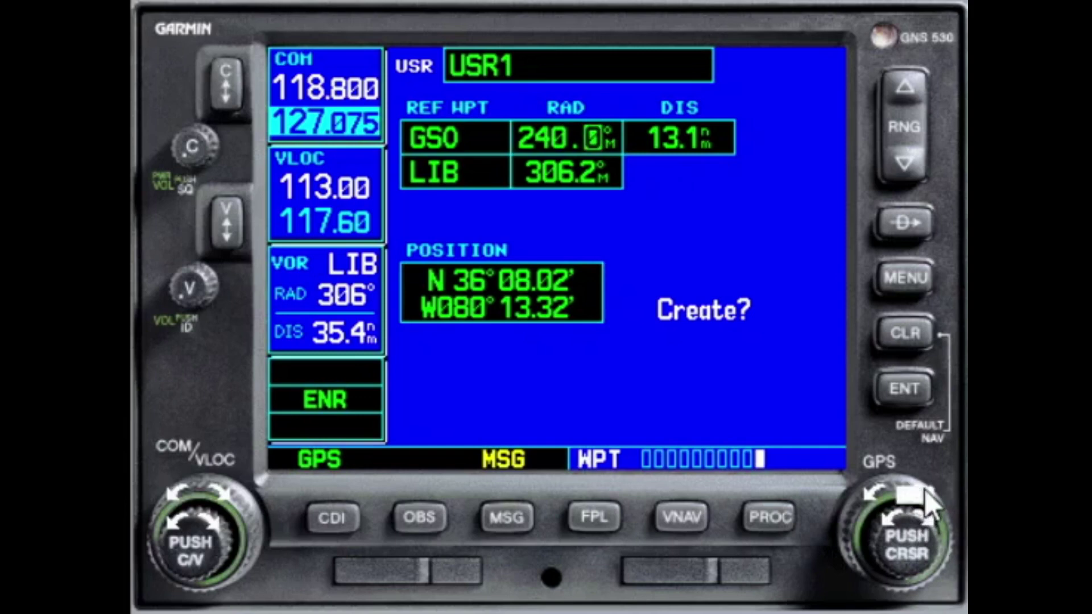
click(911, 382)
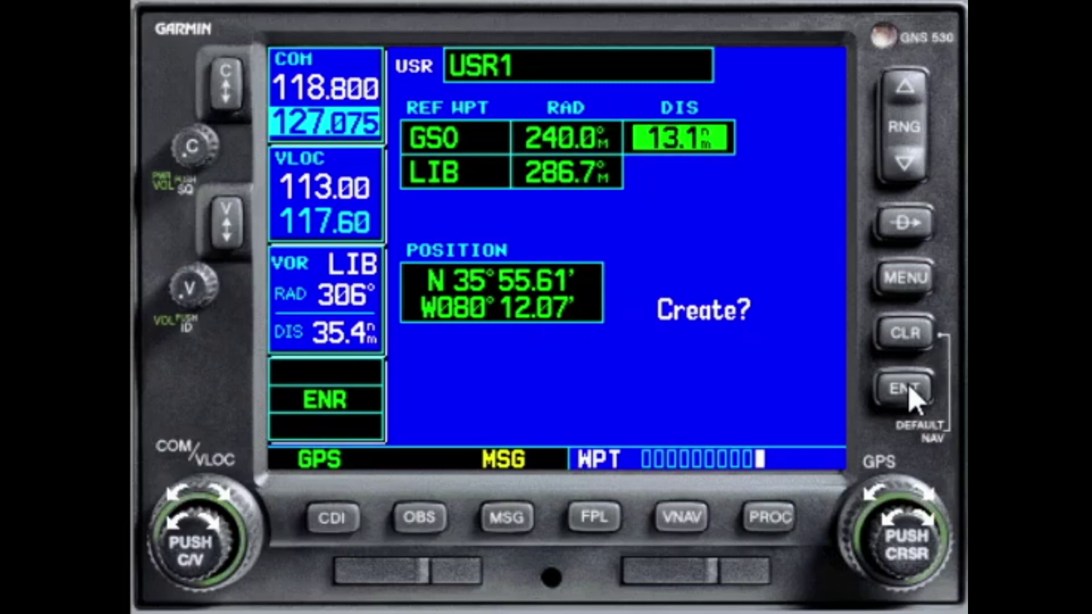
- Dial USR1's distance from GSO to 007.0 nm and commit it
click(898, 522)
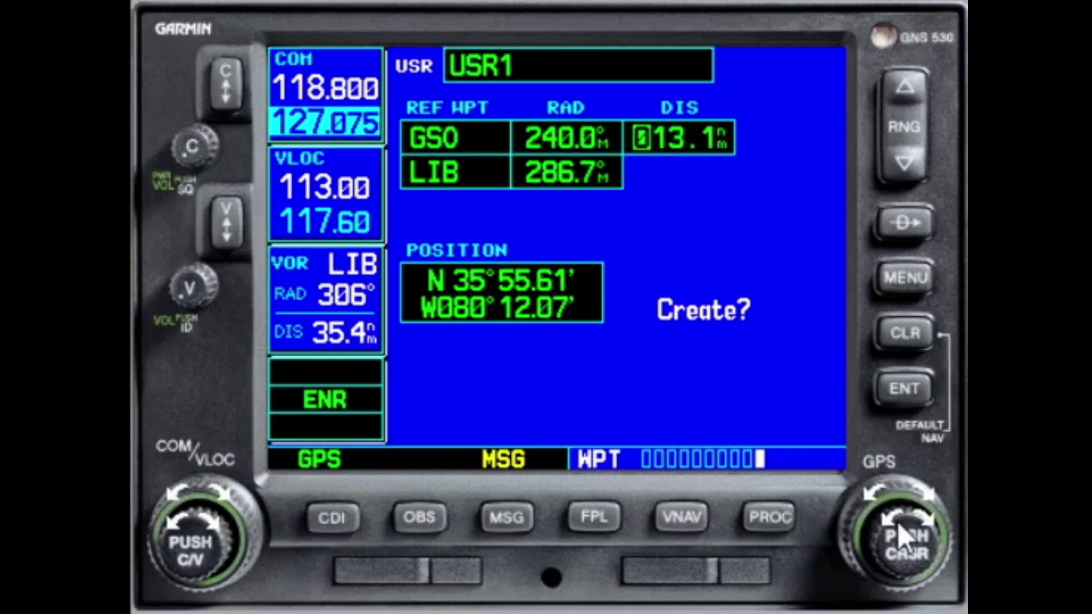
click(921, 493)
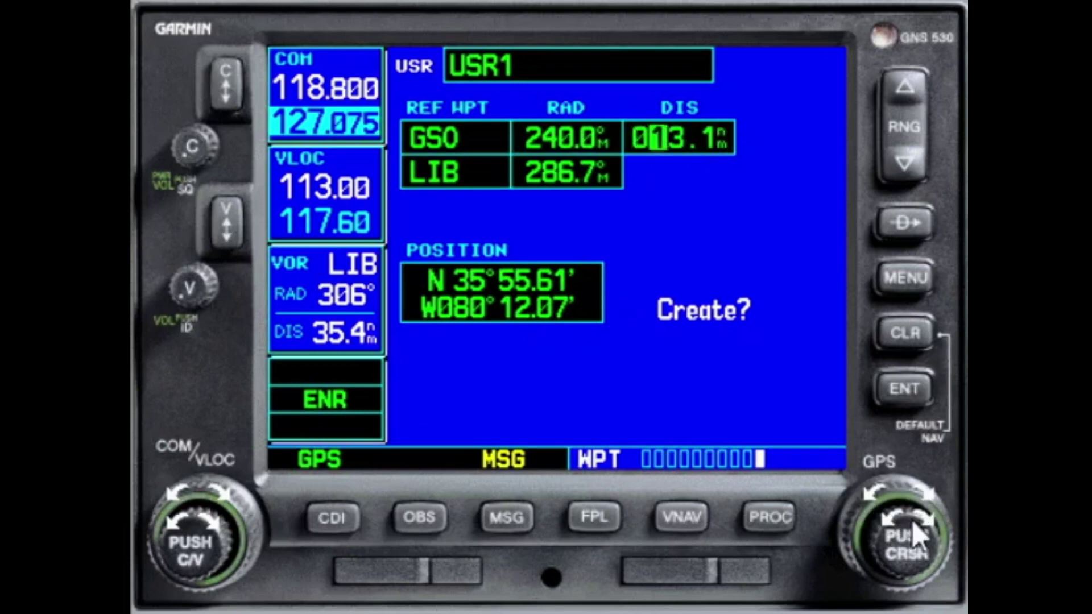
double_click(916, 519)
click(891, 524)
click(891, 523)
click(891, 524)
click(919, 491)
double_click(913, 519)
click(913, 521)
click(913, 521)
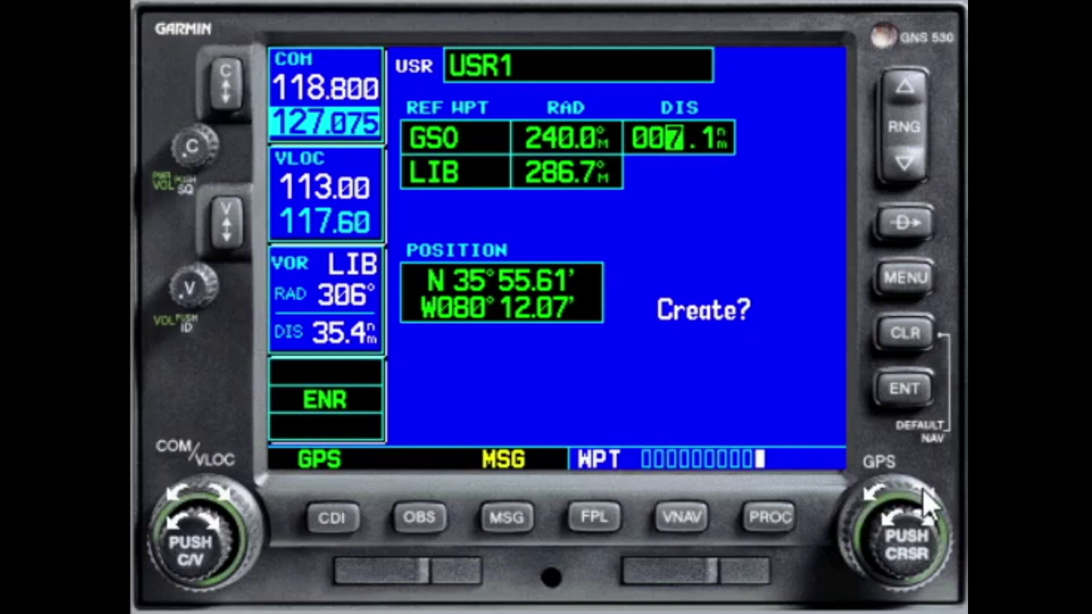
click(922, 489)
click(890, 519)
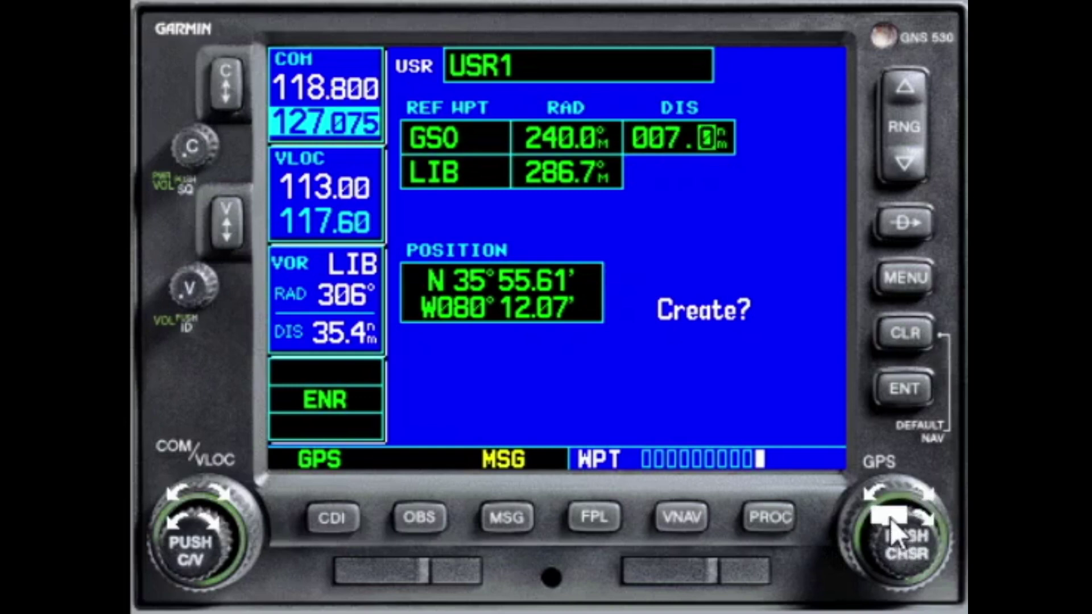
click(911, 394)
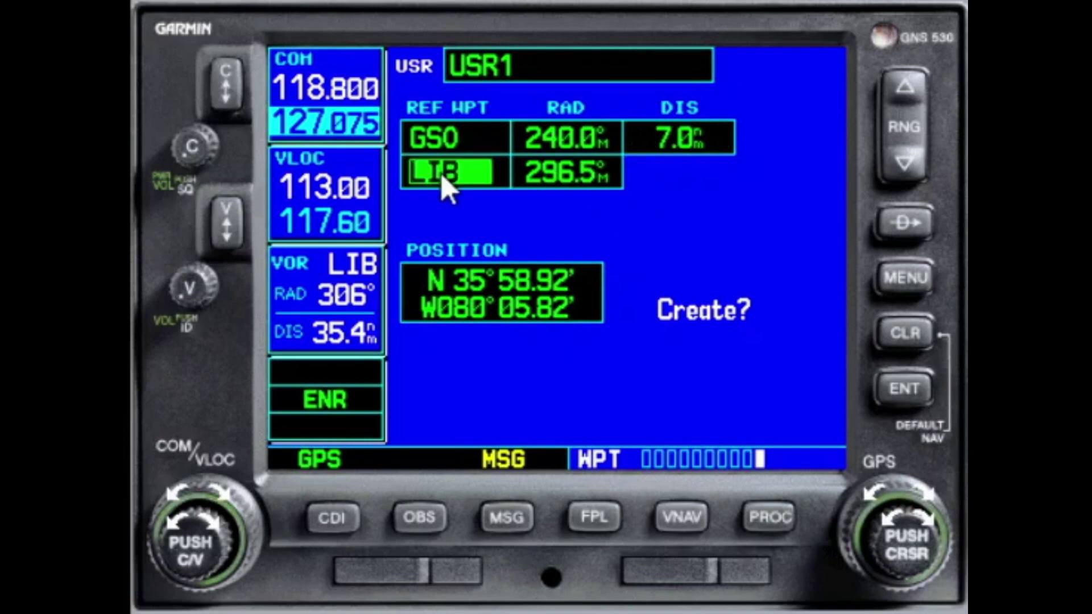
- Step through the remaining fields and create USR1 in the flight plan after KINT
click(898, 388)
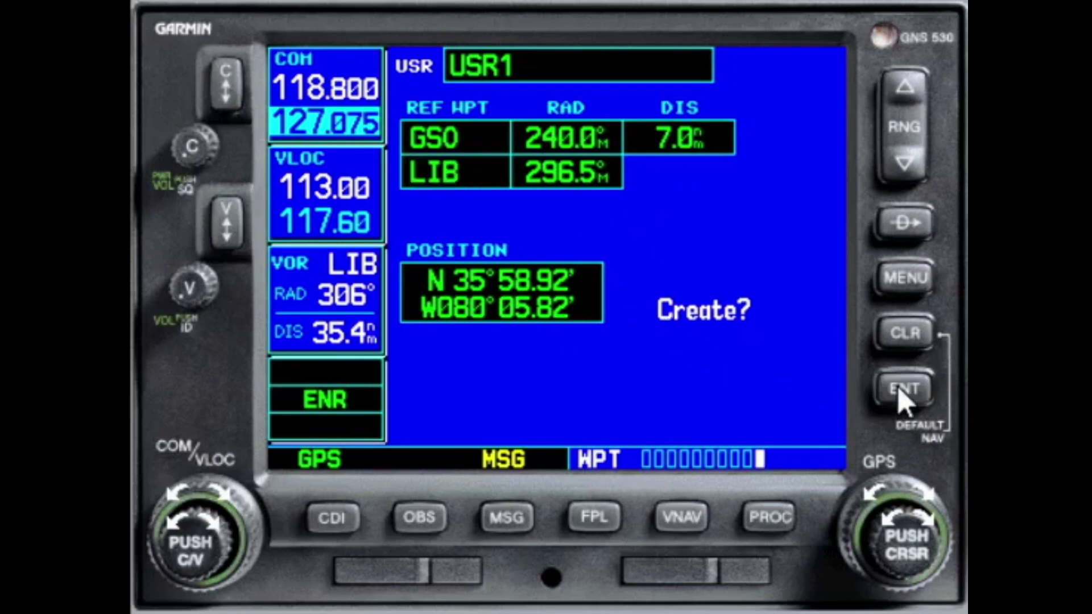
click(892, 388)
click(892, 387)
click(904, 389)
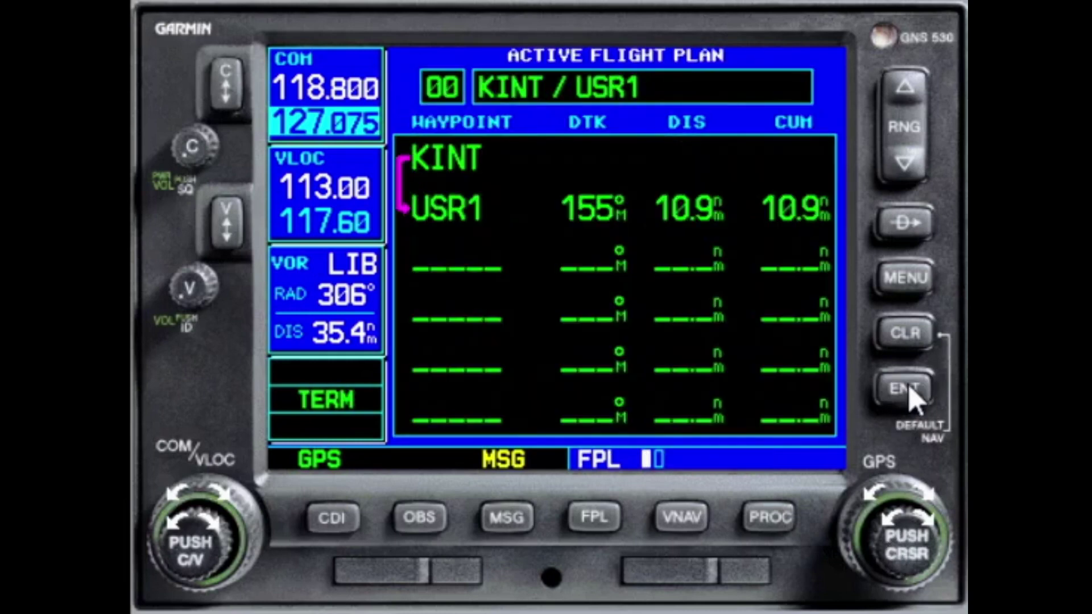
- Add MAJIC to the flight plan after USR1
scroll(921, 519, up, 3)
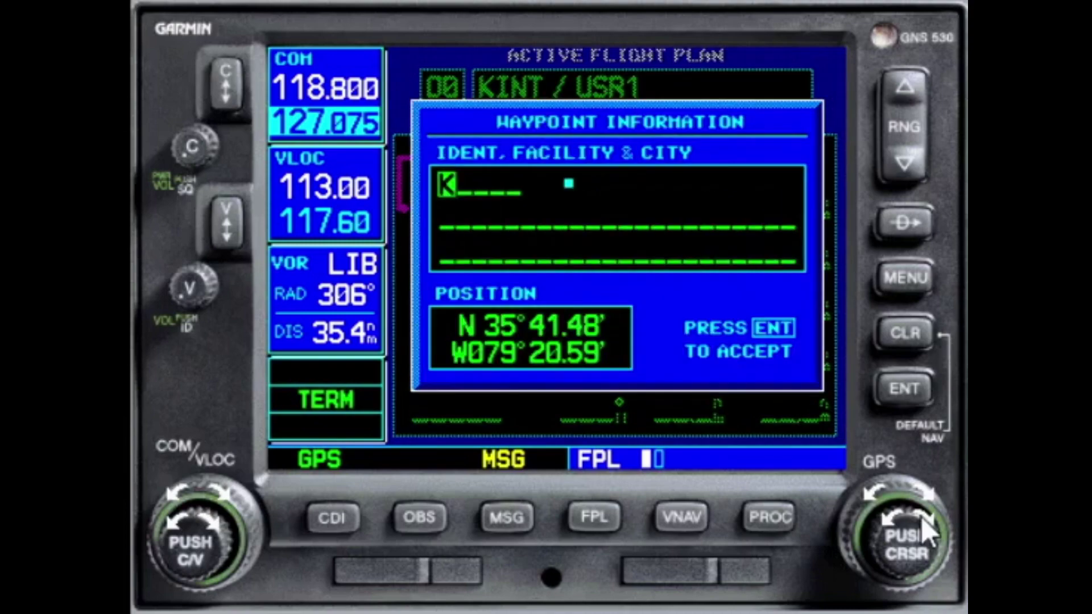
scroll(921, 521, up, 6)
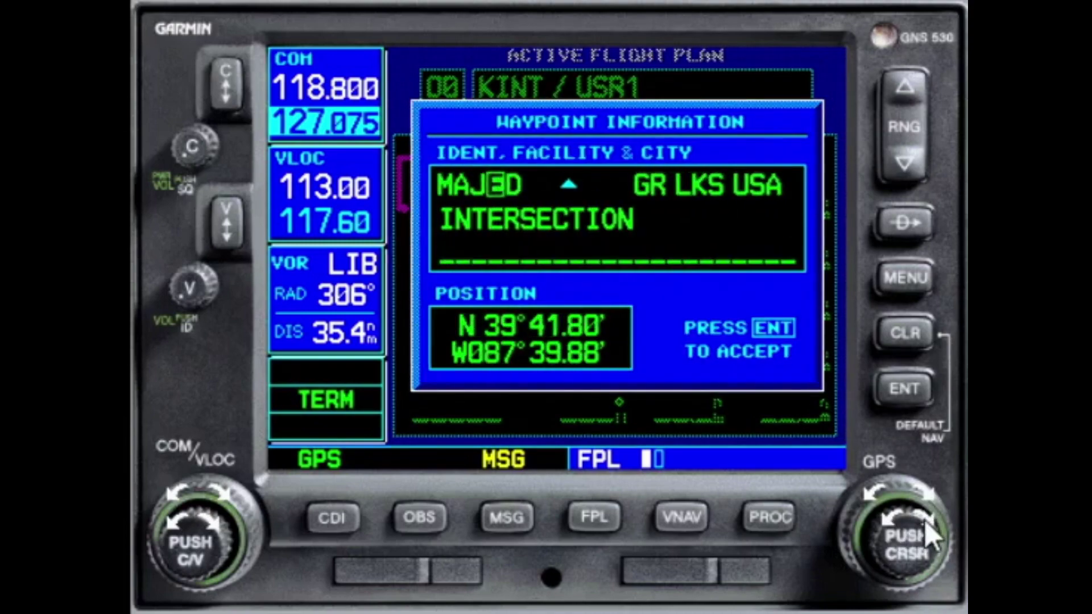
scroll(921, 520, up, 1)
click(904, 389)
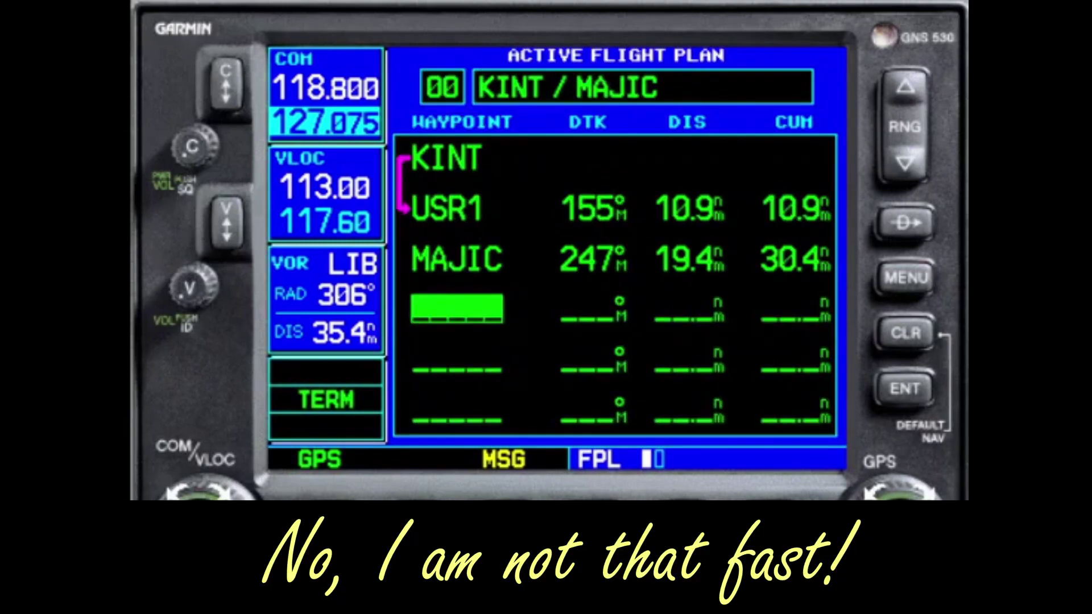
- Add KCLT as the destination and return to the default navigation page
scroll(923, 517, up, 6)
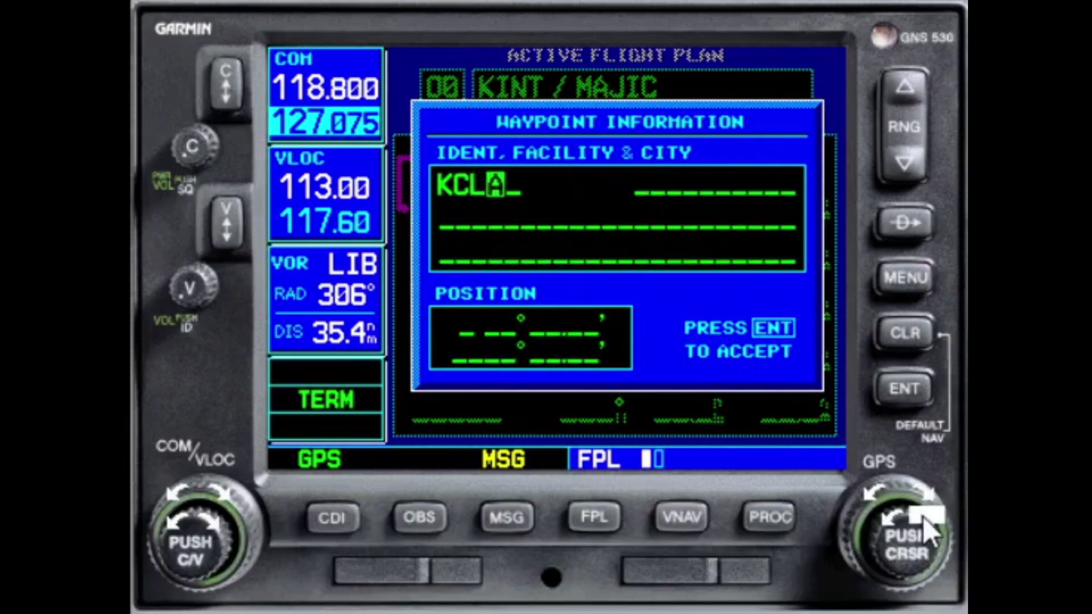
scroll(922, 517, up, 10)
click(910, 389)
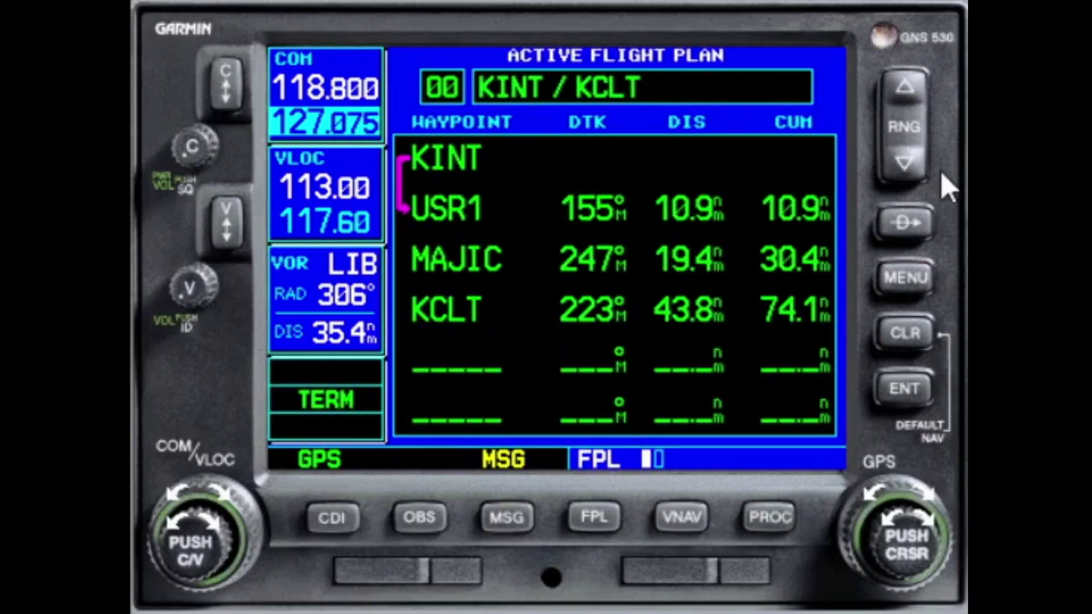
click(915, 336)
scroll(892, 536, up, 1)
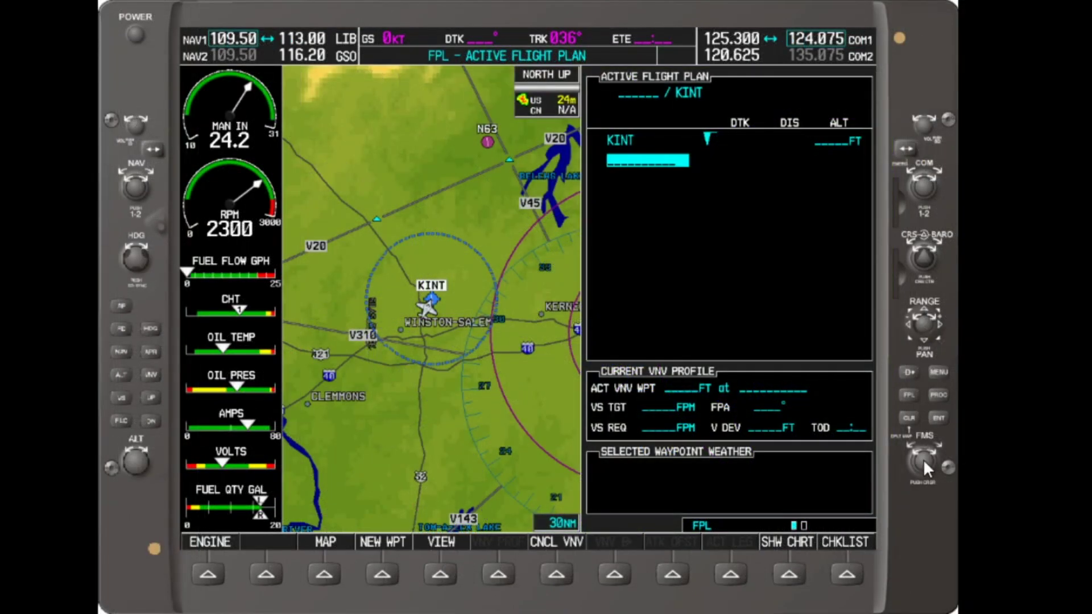
- Spell USR1 as the next waypoint with the FMS knobs and confirm it as a new user waypoint
scroll(932, 452, up, 1)
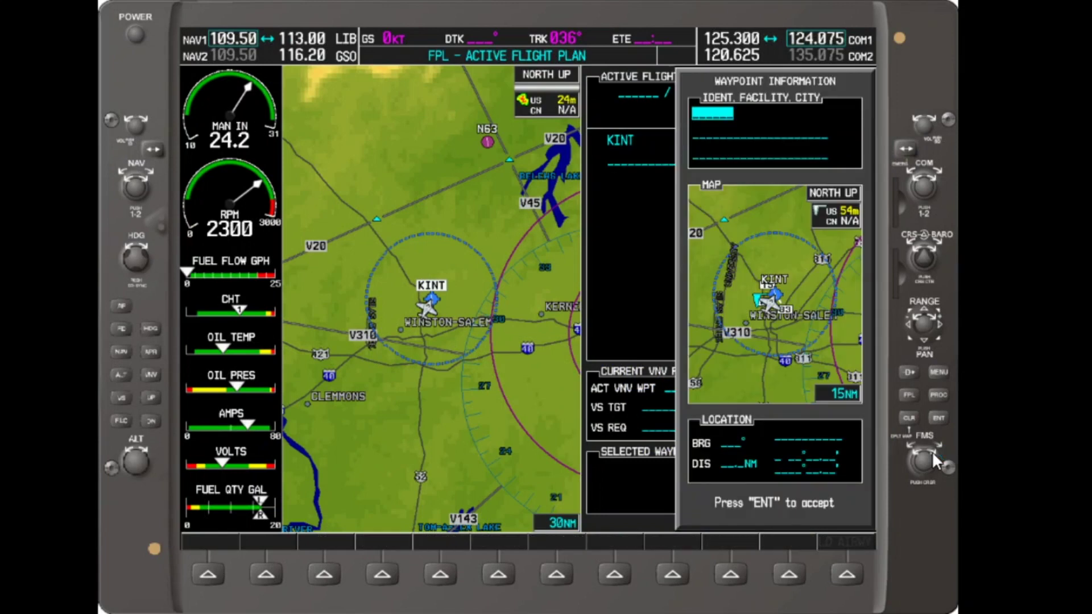
scroll(933, 452, up, 1)
scroll(931, 451, up, 7)
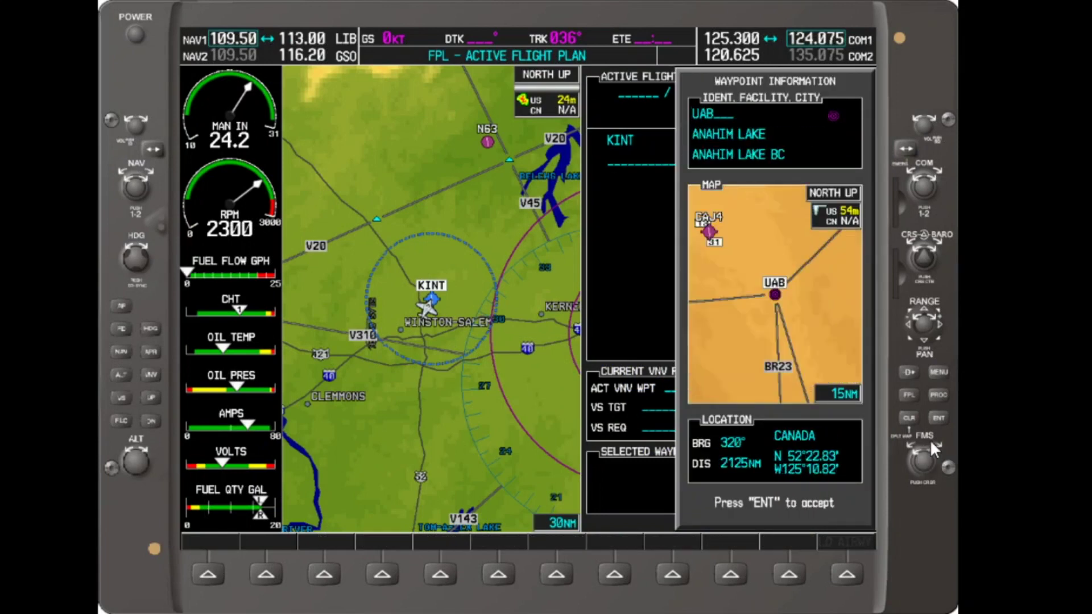
scroll(935, 441, up, 1)
scroll(930, 452, up, 5)
scroll(930, 452, up, 4)
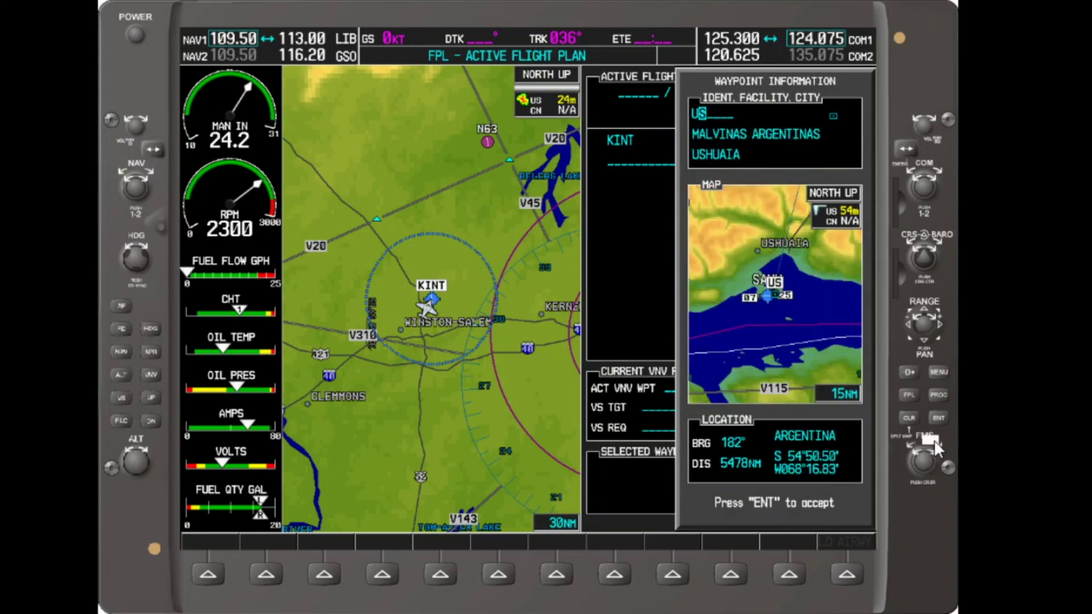
scroll(934, 439, up, 1)
scroll(931, 451, up, 2)
scroll(931, 451, down, 9)
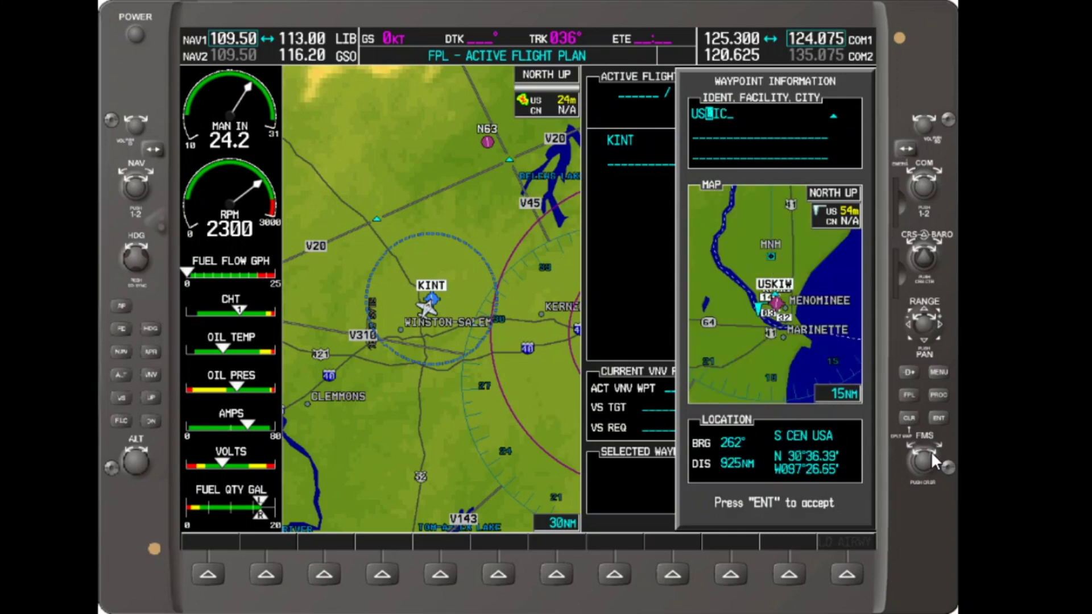
scroll(930, 452, down, 9)
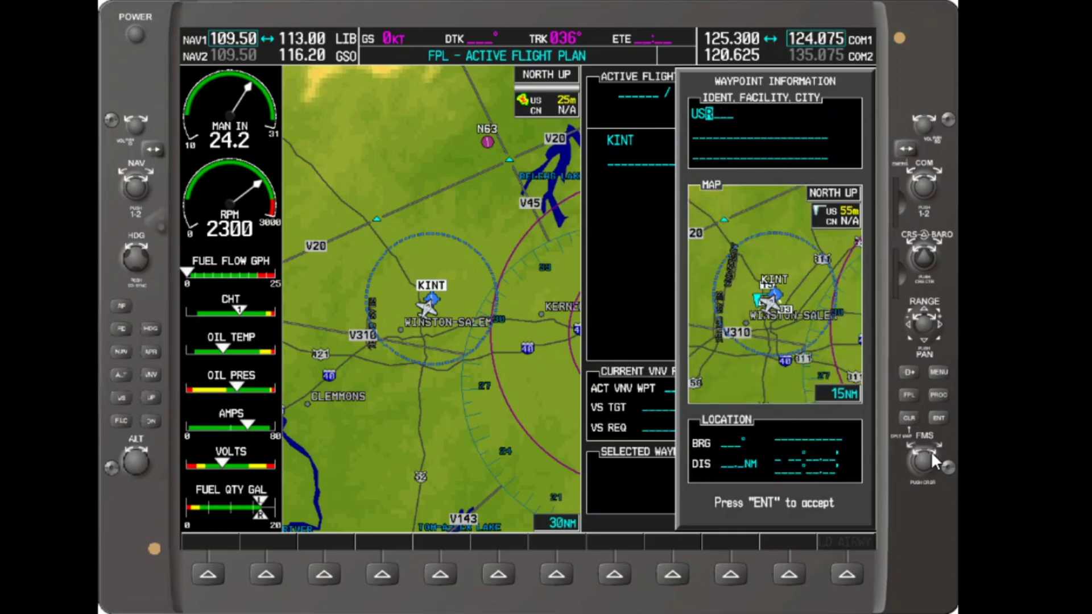
scroll(936, 443, up, 1)
scroll(913, 449, down, 3)
scroll(913, 449, down, 1)
click(940, 418)
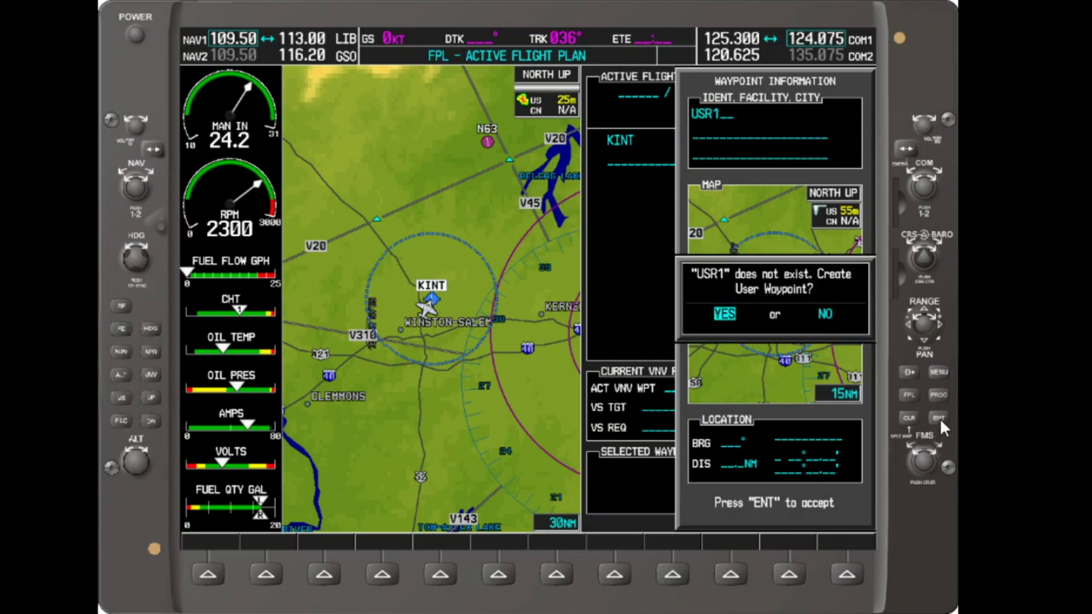
click(939, 418)
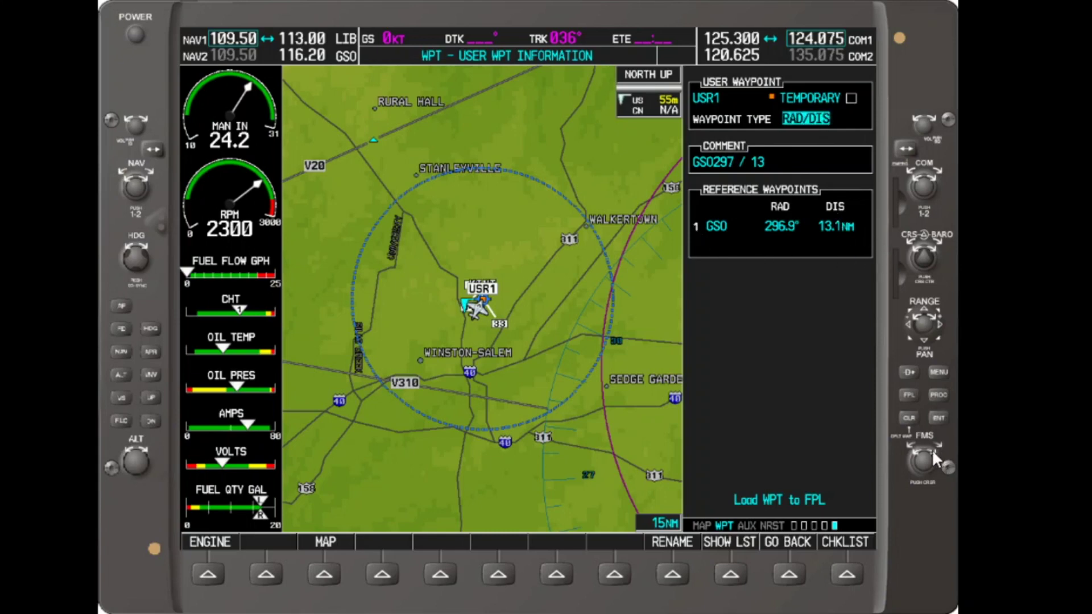
- Choose RAD/DIS as USR1's waypoint type, referenced to GSO
scroll(936, 460, up, 1)
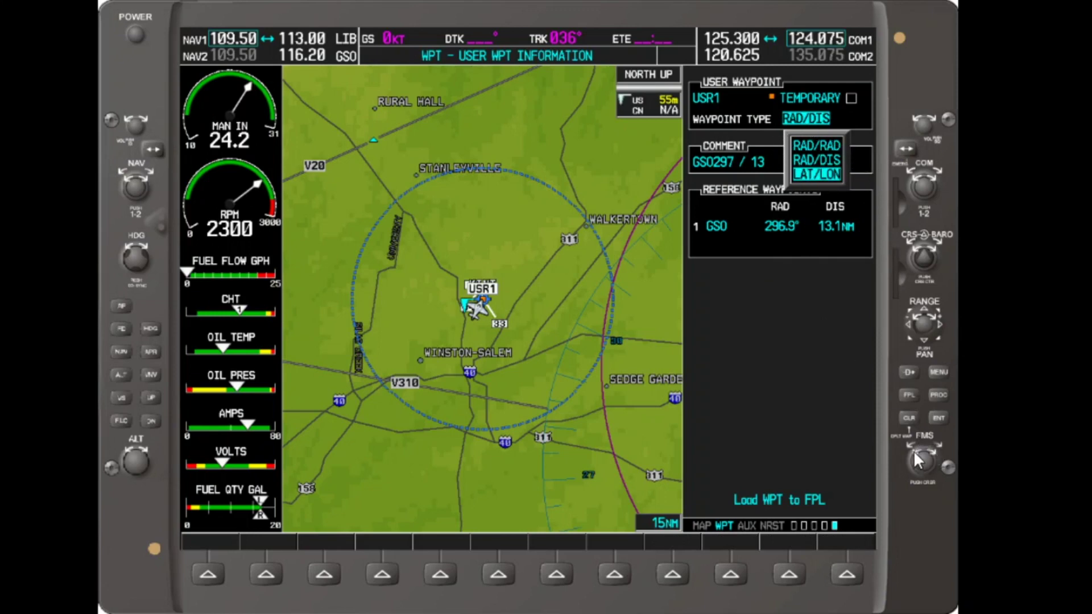
scroll(919, 460, up, 1)
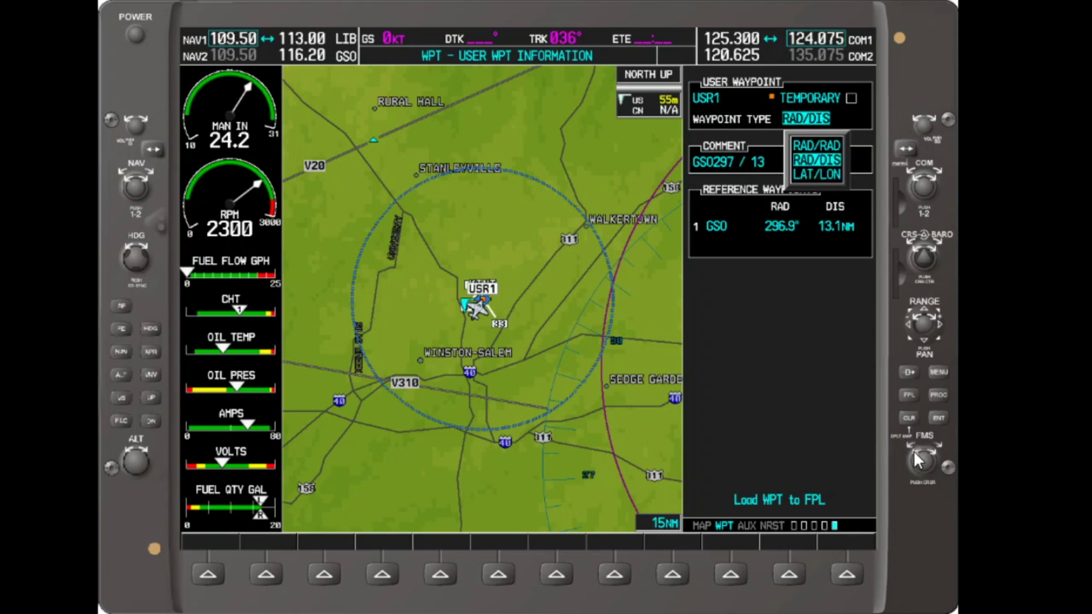
click(938, 417)
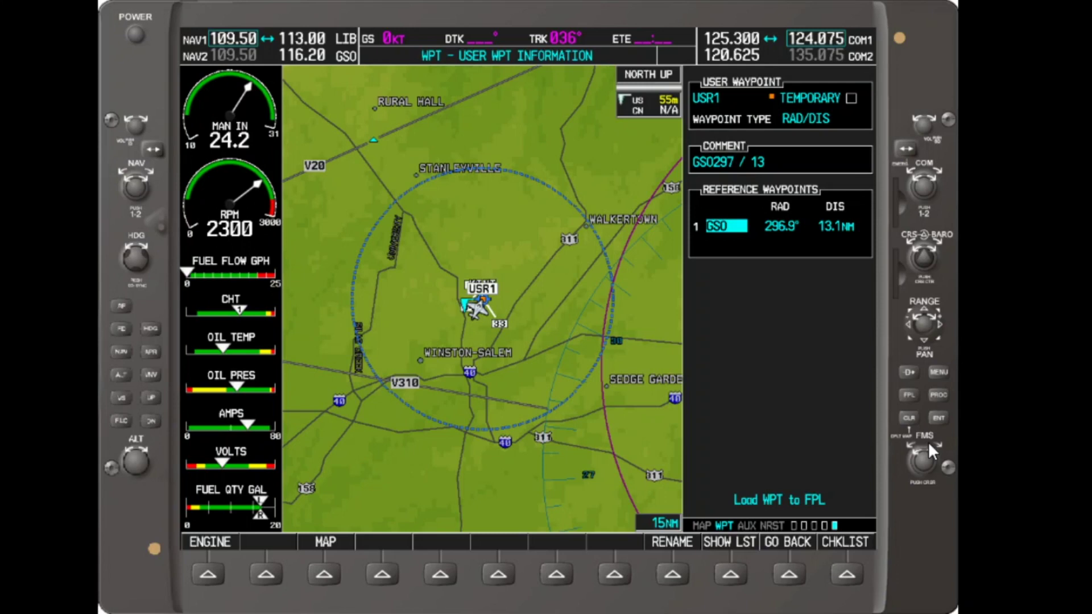
- Set USR1 to GSO radial 240.0° at 7.0 NM and load it after KINT
scroll(931, 449, up, 1)
scroll(924, 458, up, 1)
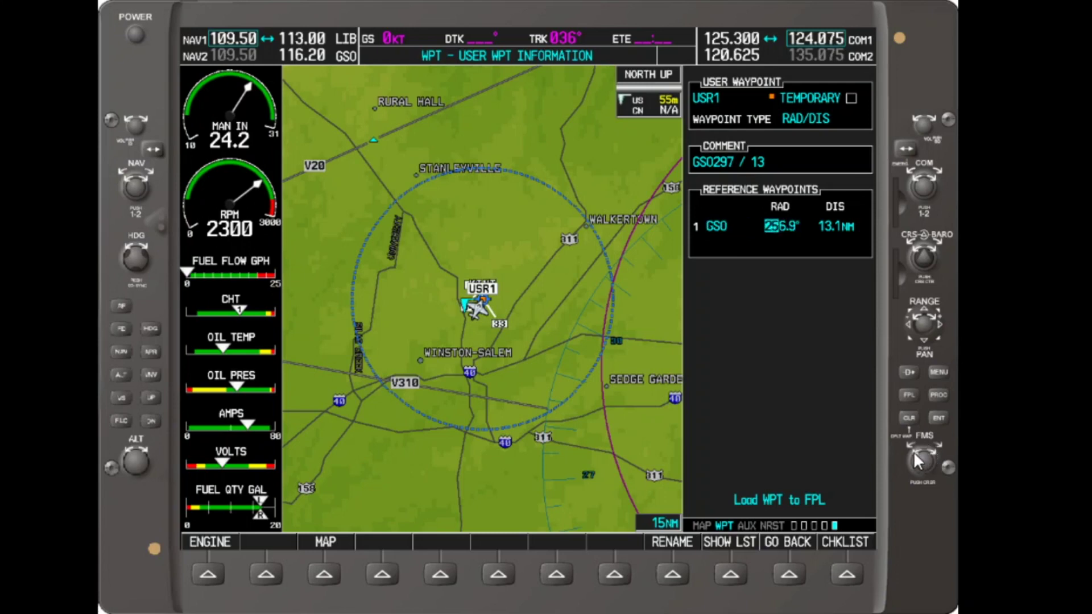
scroll(917, 455, down, 5)
scroll(940, 453, up, 1)
scroll(939, 452, down, 6)
scroll(930, 449, up, 1)
scroll(936, 438, up, 1)
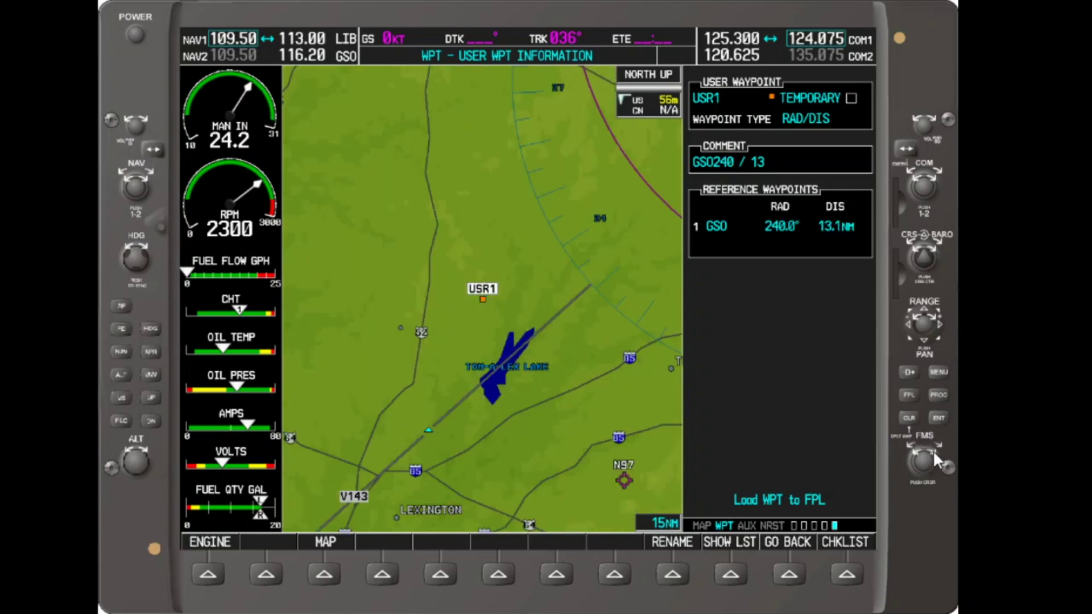
scroll(936, 445, up, 1)
scroll(918, 453, down, 1)
scroll(940, 445, up, 1)
scroll(934, 453, up, 4)
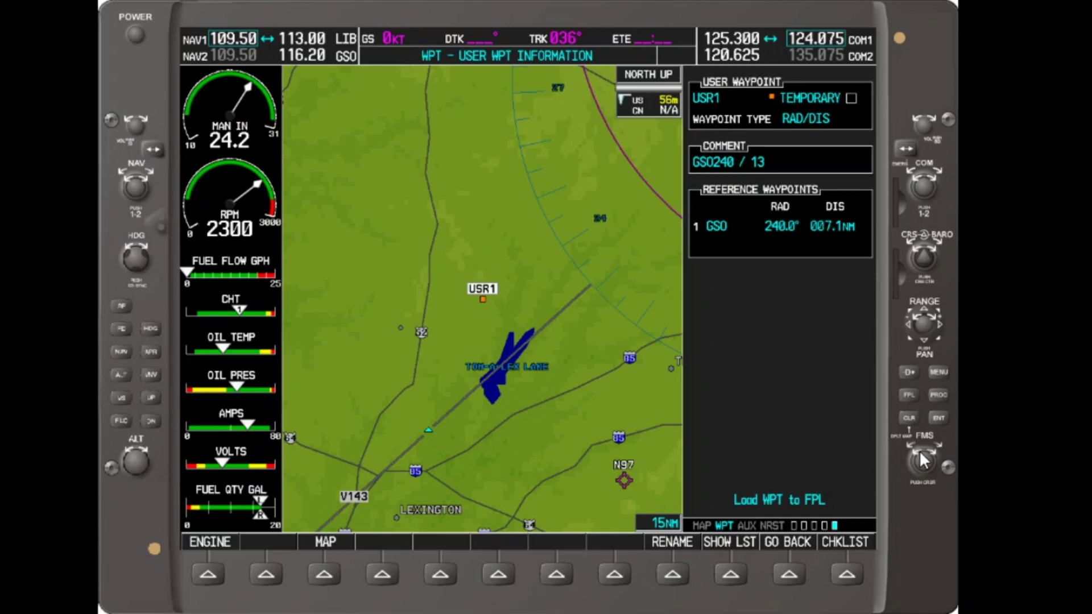
scroll(936, 450, up, 1)
scroll(922, 460, down, 1)
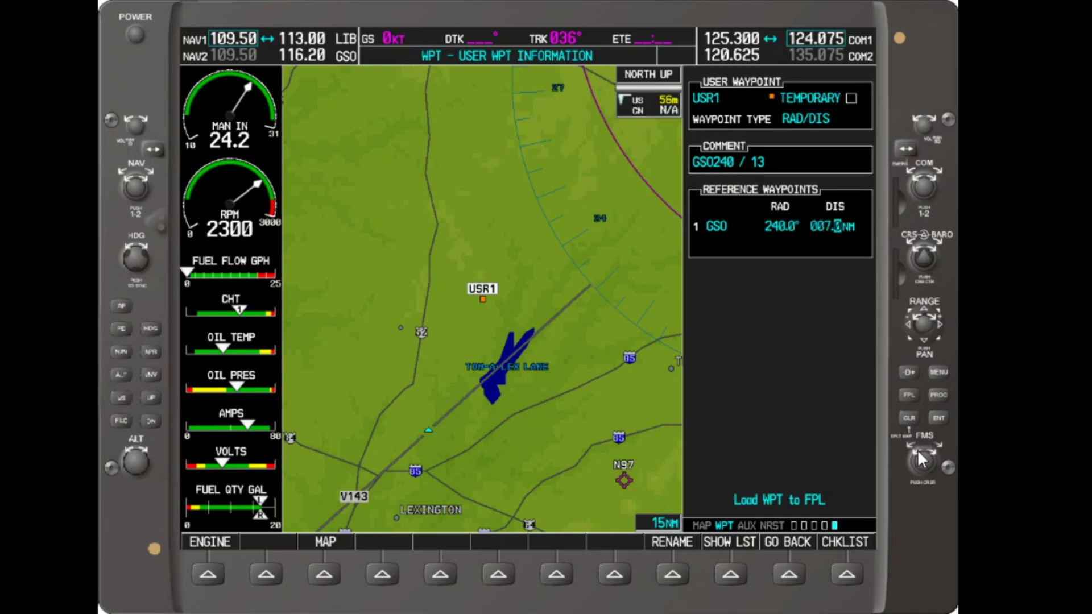
click(939, 419)
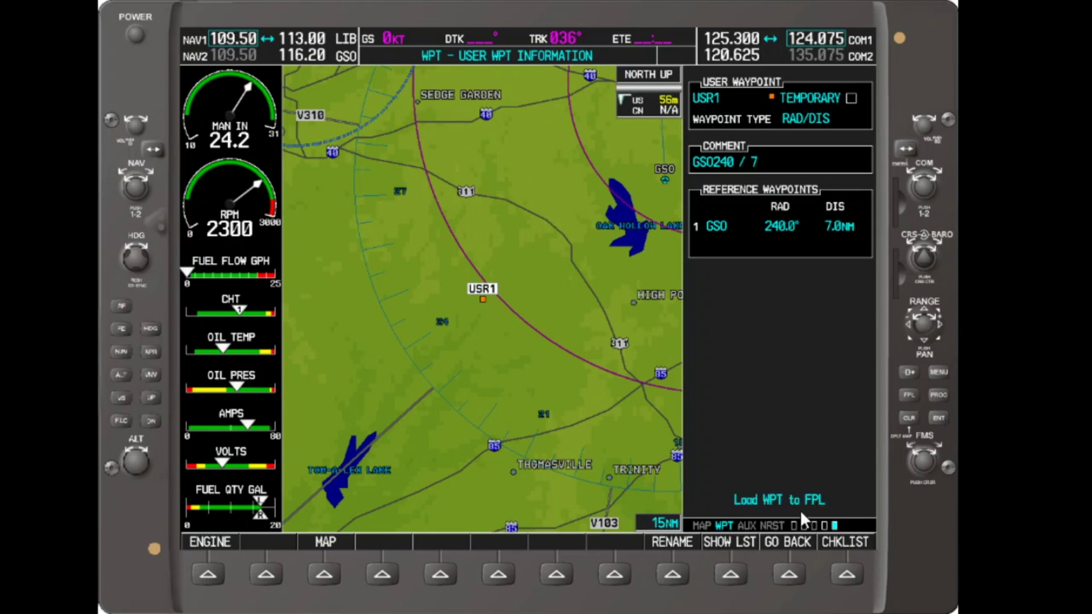
click(939, 419)
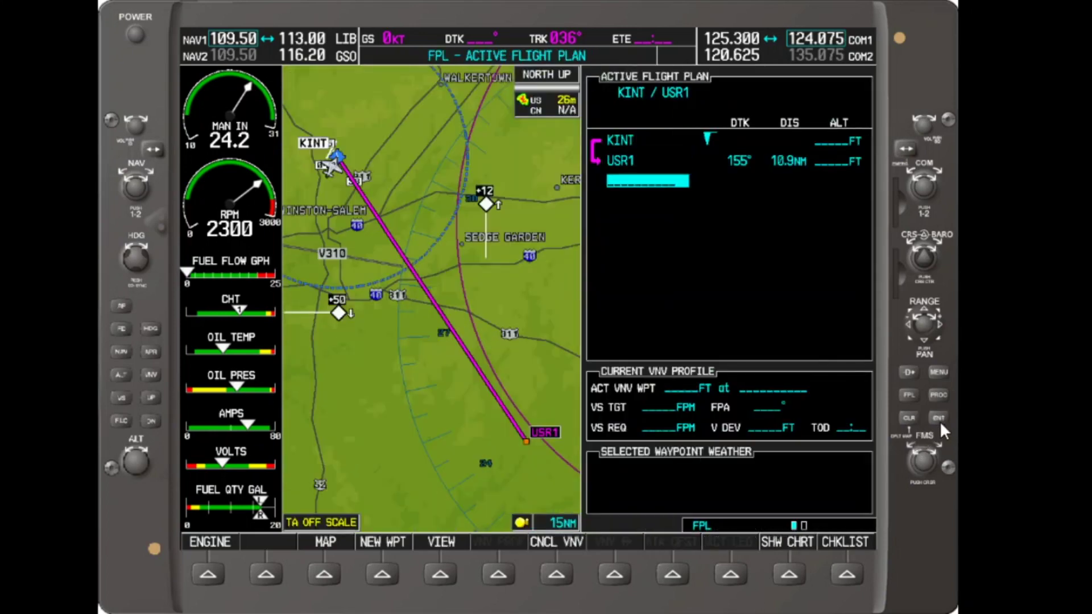
- Add MAJIC to the flight plan after USR1
scroll(930, 451, up, 5)
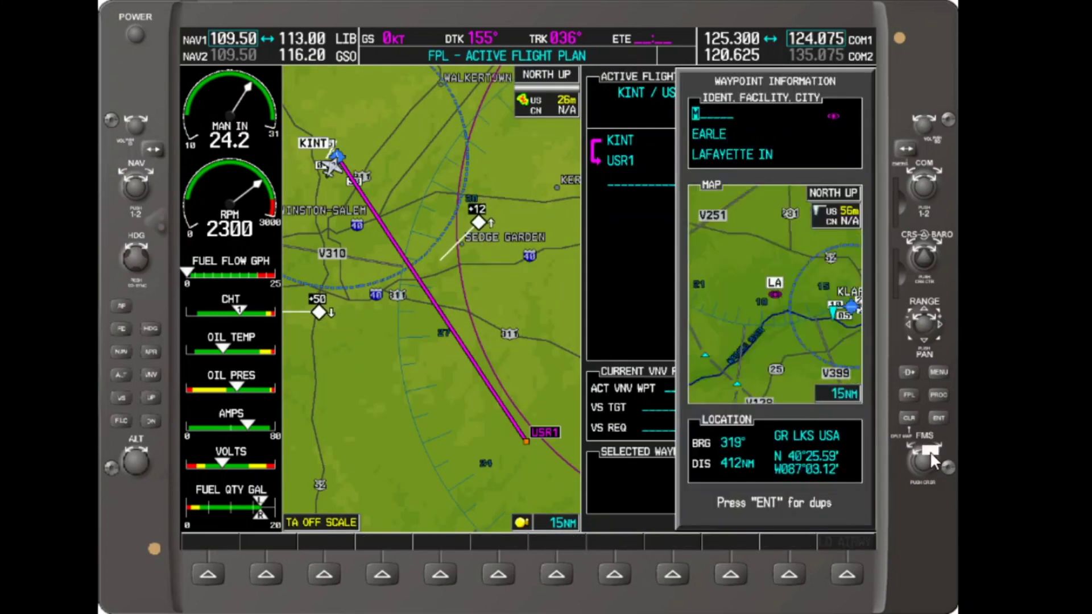
scroll(933, 456, up, 2)
scroll(931, 452, up, 6)
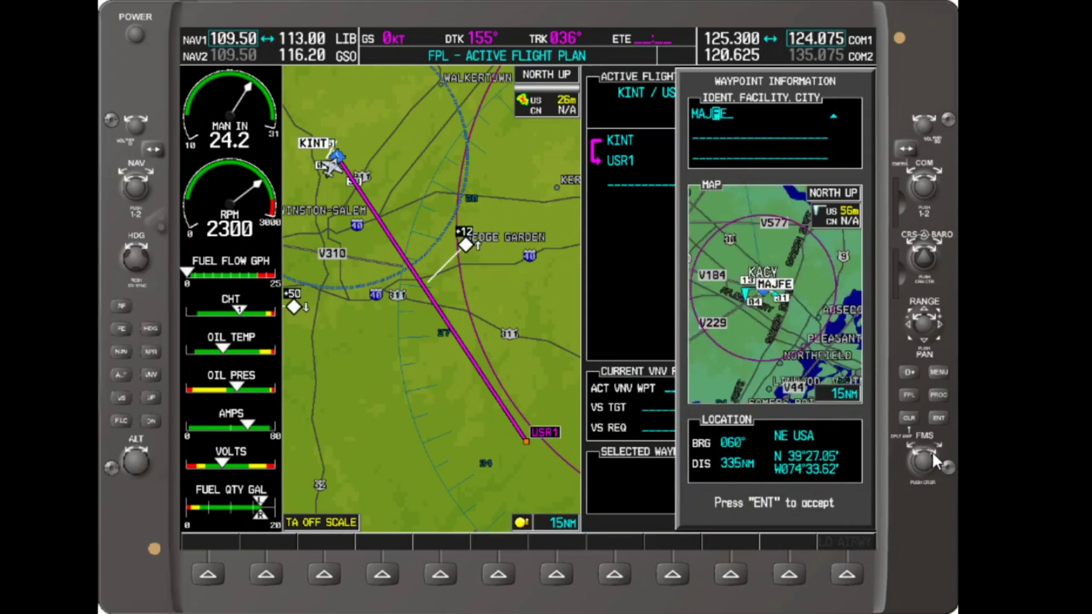
key(Return)
- Add KCLT as the destination and exit flight plan editing
scroll(932, 455, up, 15)
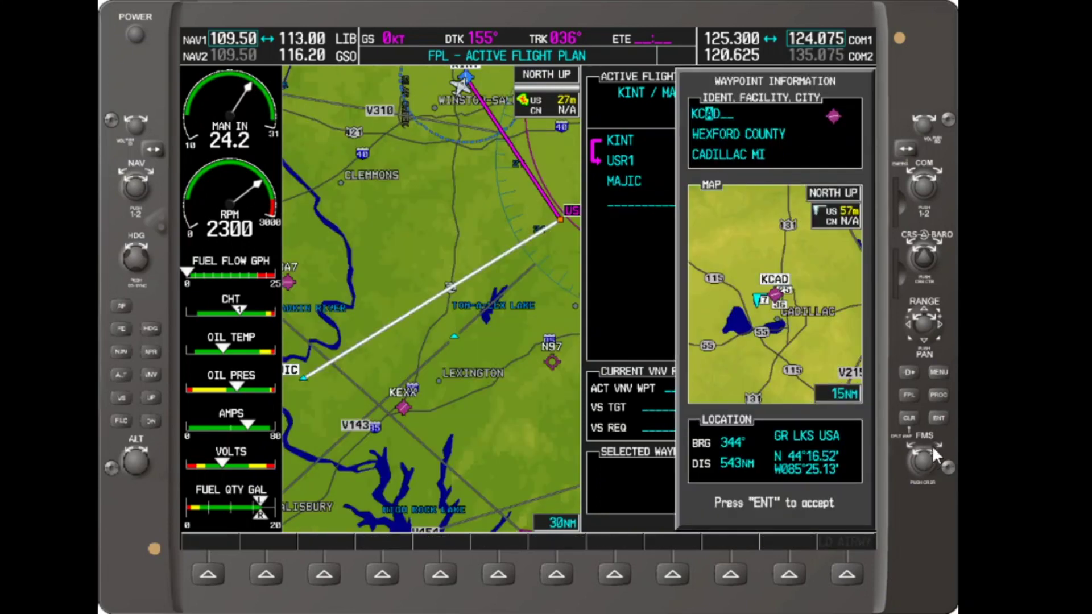
scroll(933, 462, up, 1)
click(939, 418)
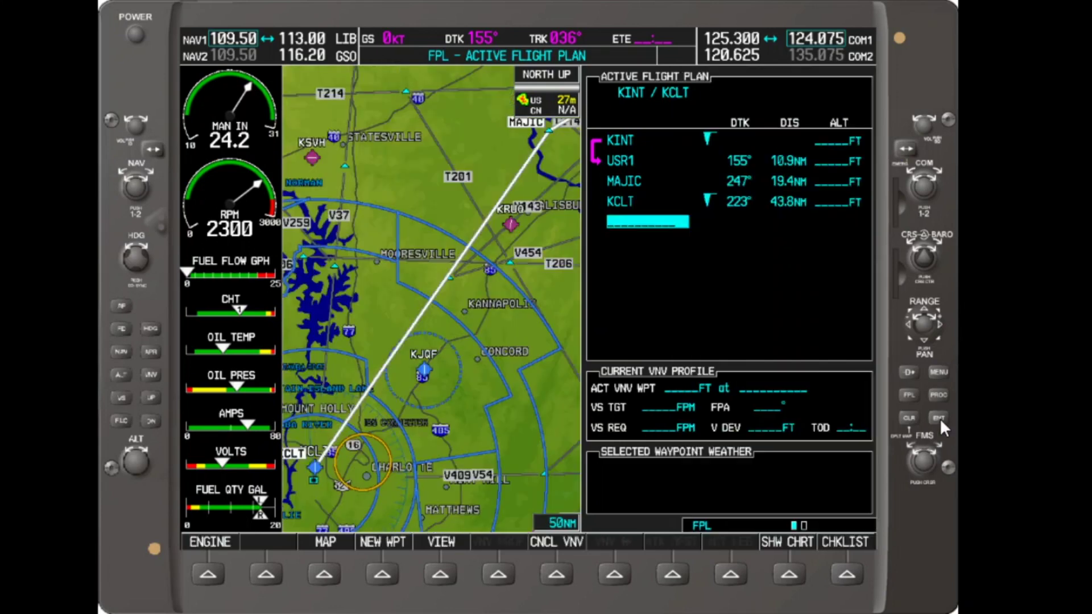
click(924, 462)
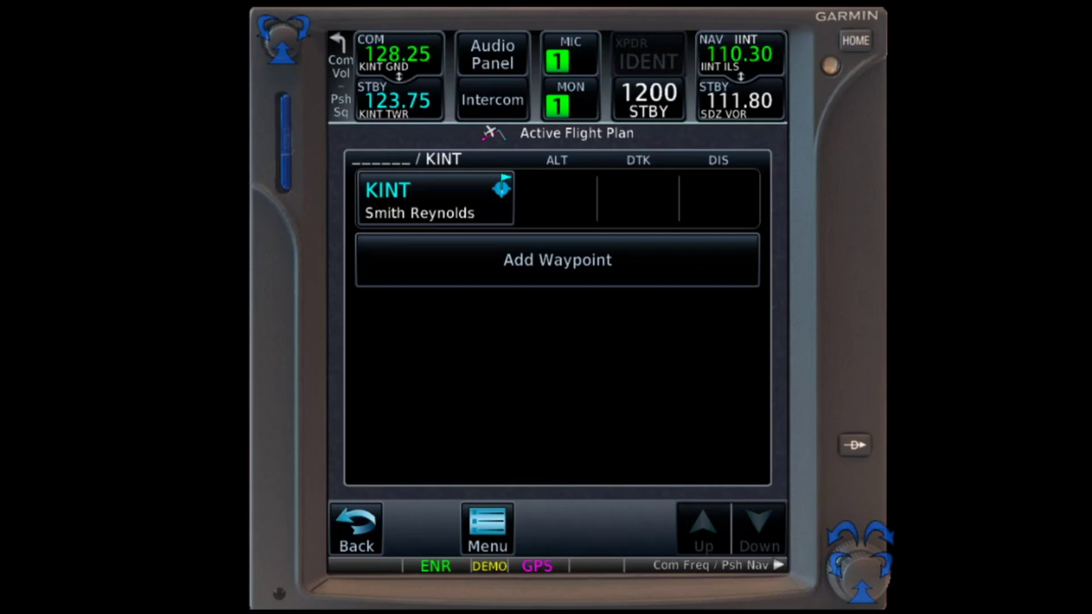
- Add a waypoint named USR1 on the keyboard and accept creating it as a user waypoint
click(506, 254)
click(626, 290)
click(421, 352)
click(489, 294)
click(350, 234)
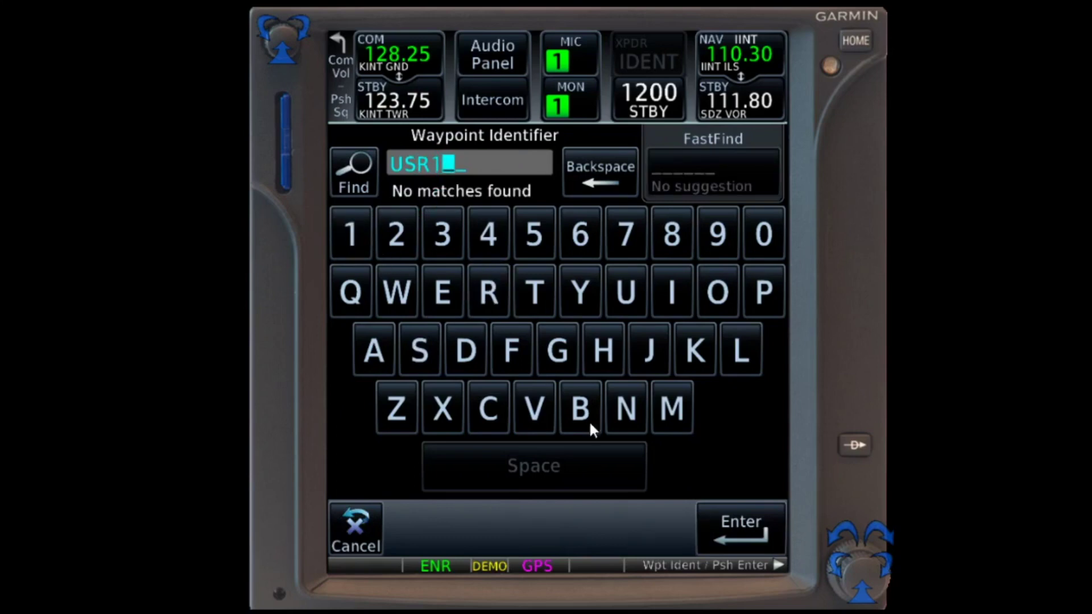
click(758, 522)
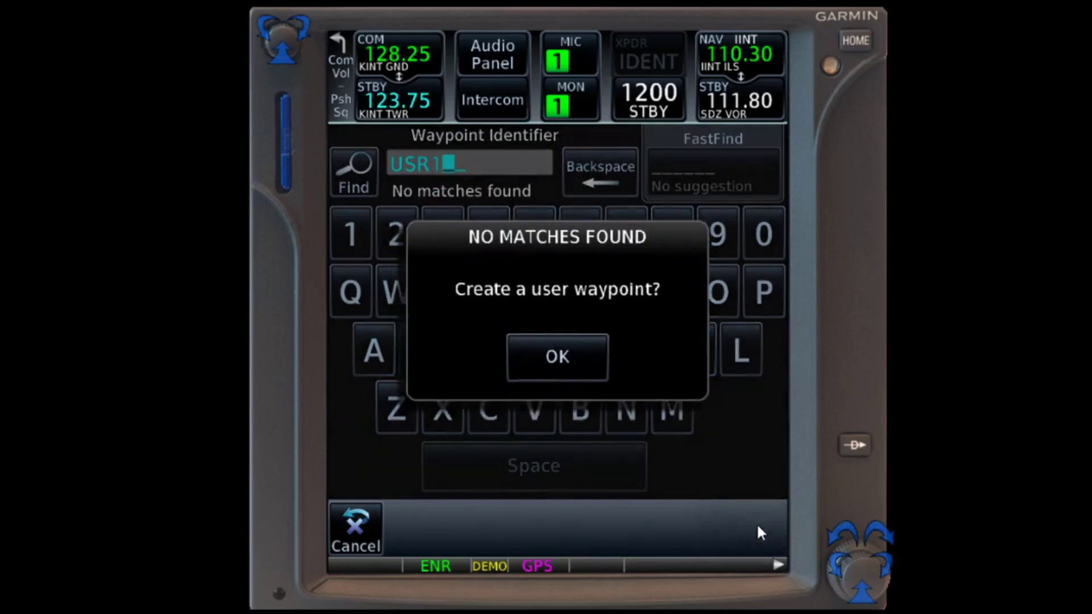
click(572, 364)
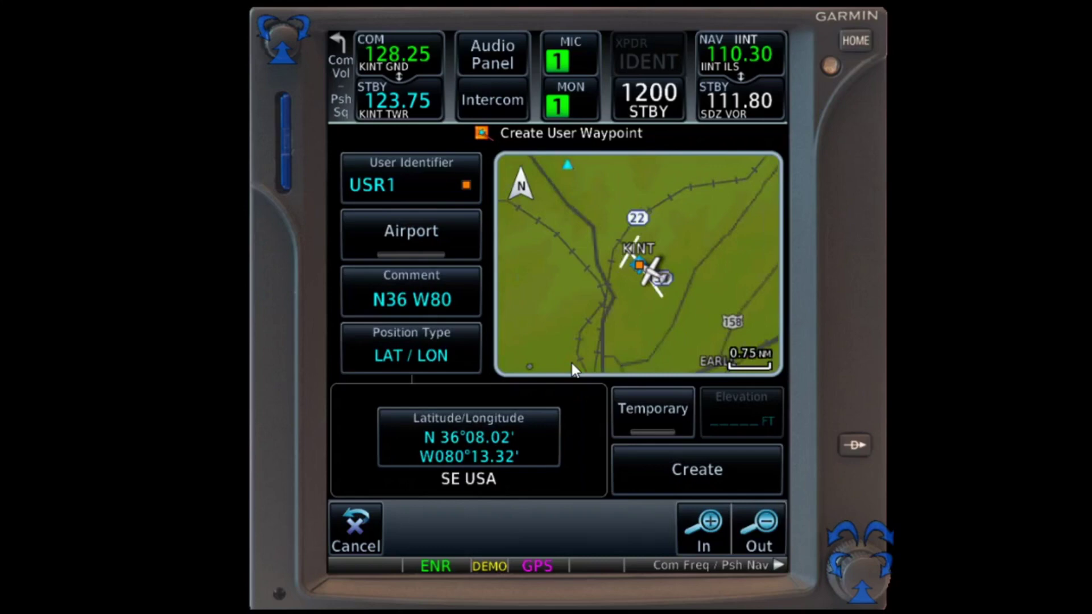
scroll(514, 348, up, 2)
- Set USR1's position type to Radial / Distance with a 240.0° radial
click(409, 341)
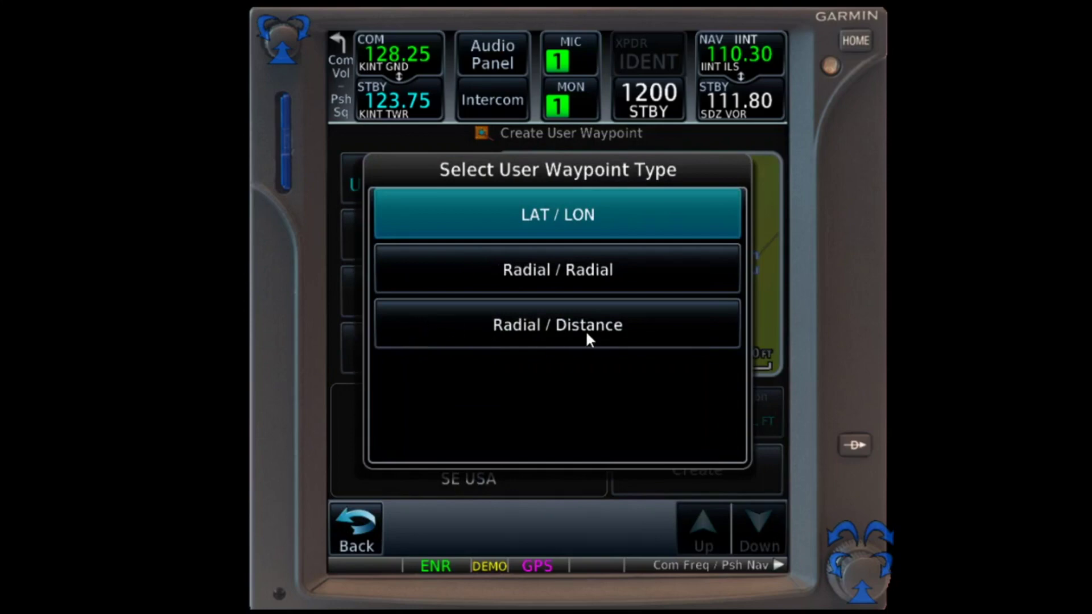
click(579, 334)
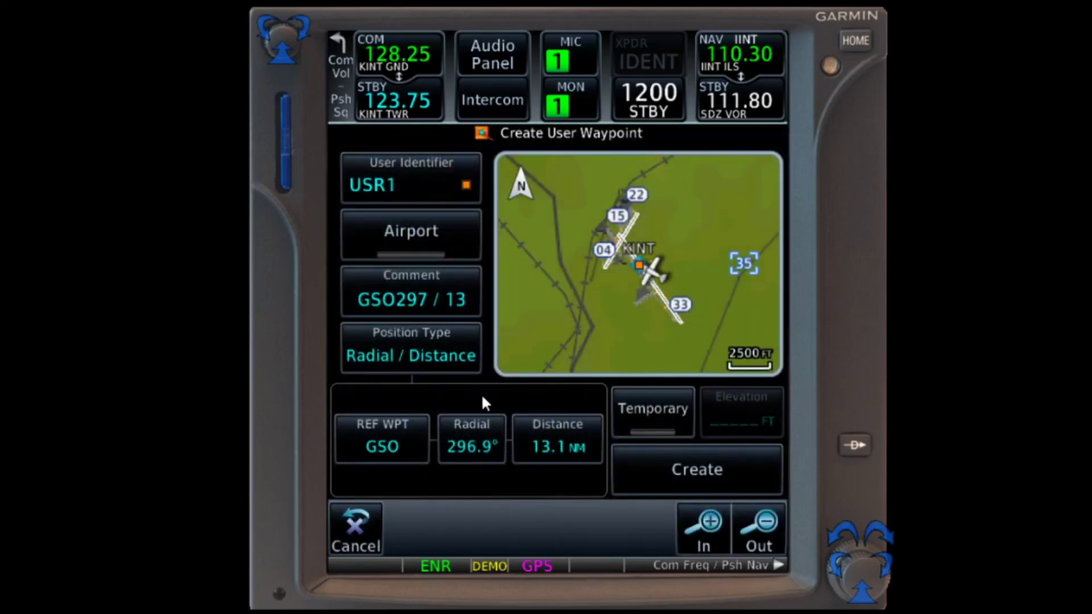
click(475, 446)
text(024)
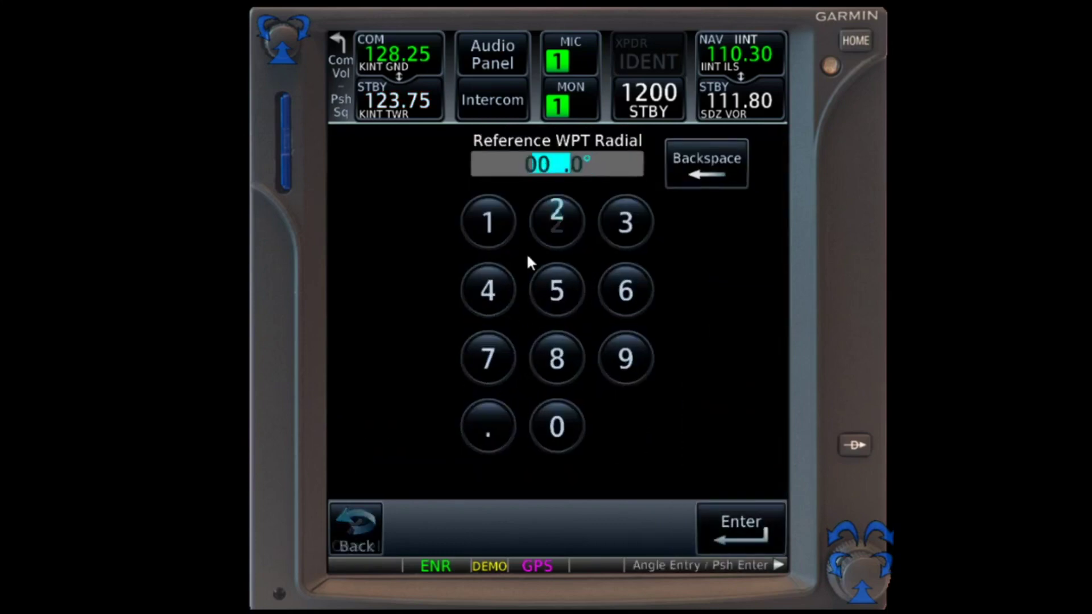
click(557, 425)
click(743, 526)
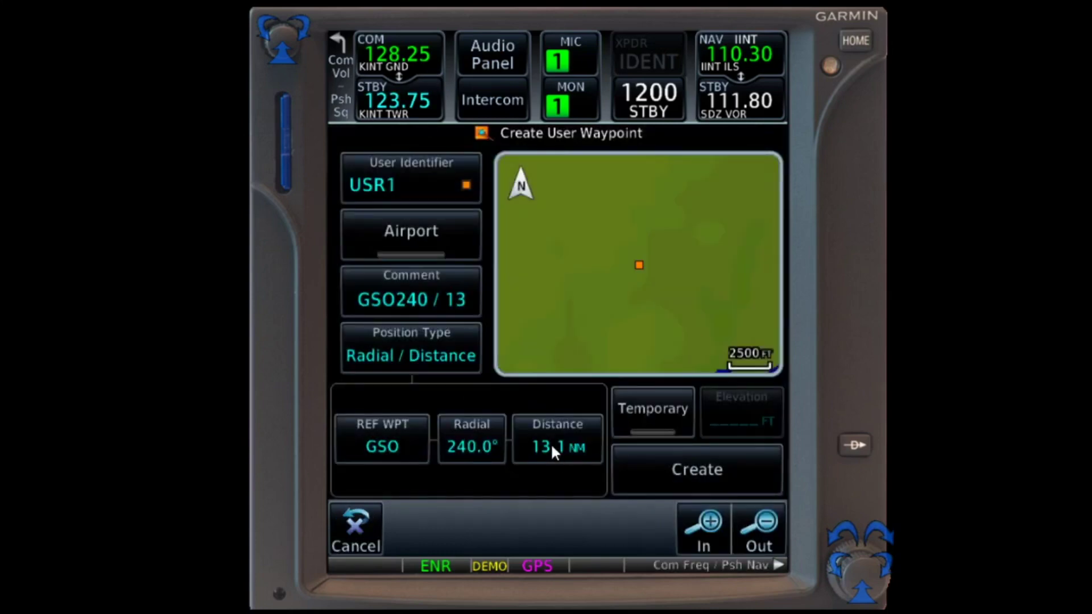
- Enter a 7.0 NM distance and create USR1 in the flight plan
click(555, 451)
click(495, 353)
click(739, 526)
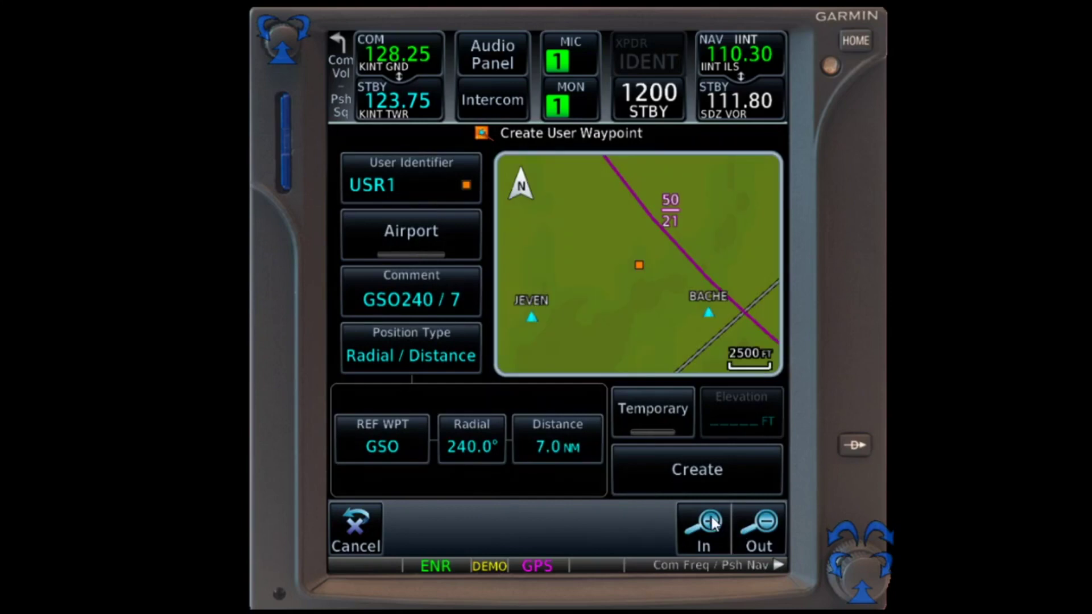
click(701, 479)
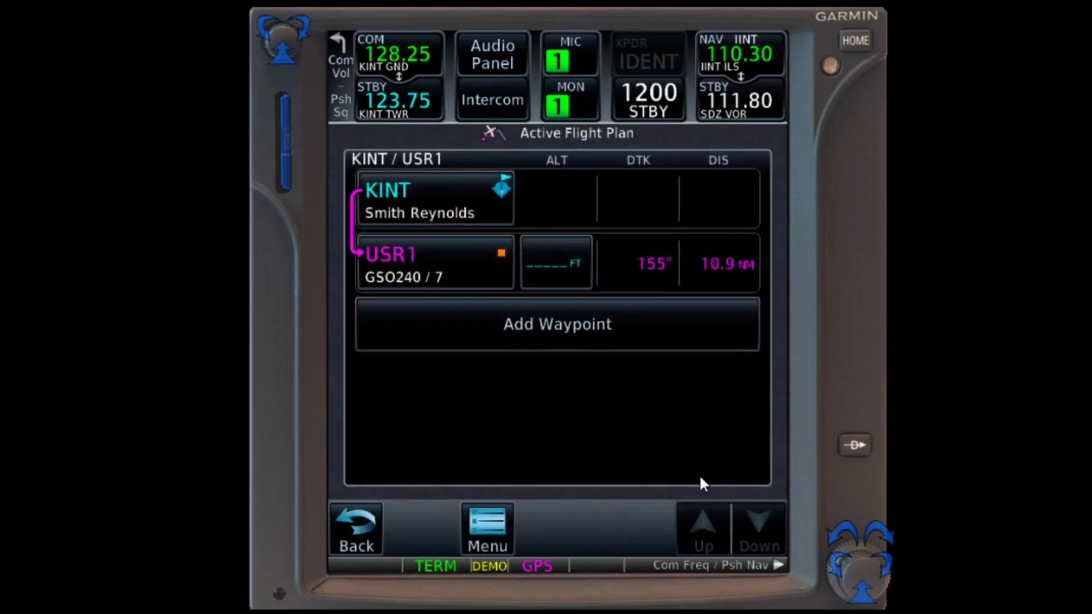
- Add MAJIC to the flight plan after USR1
click(555, 333)
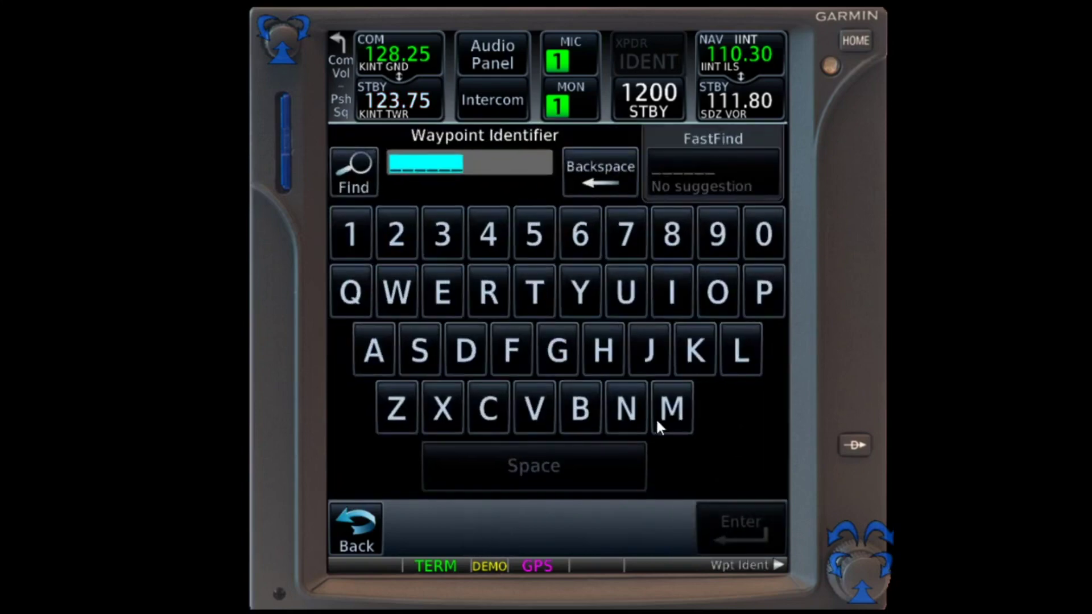
click(672, 407)
click(372, 350)
click(646, 353)
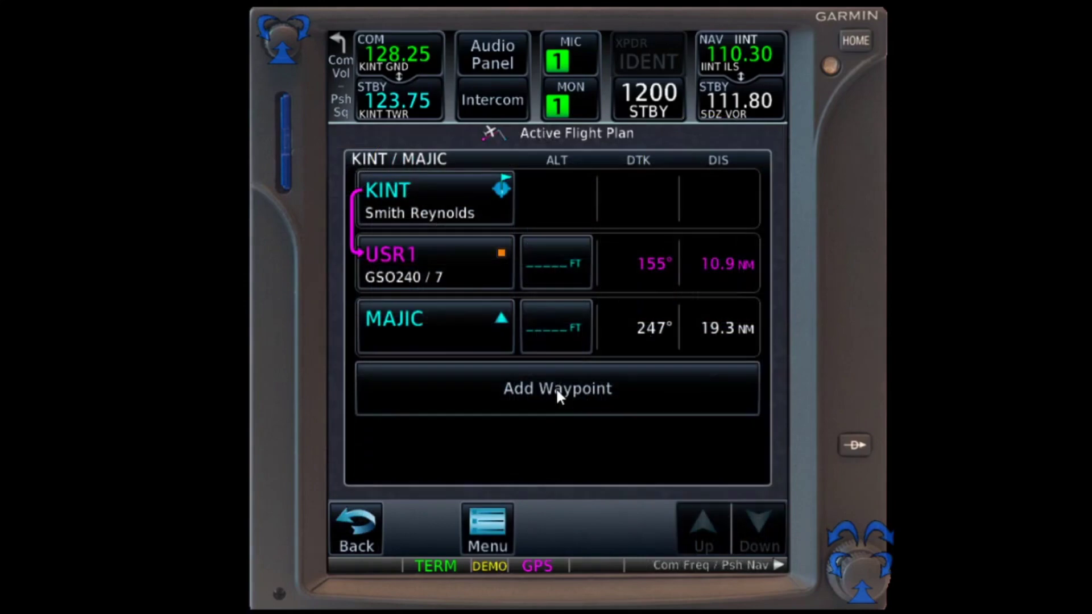
- Add KCLT after MAJIC and pan the moving map along the route
click(555, 389)
click(695, 356)
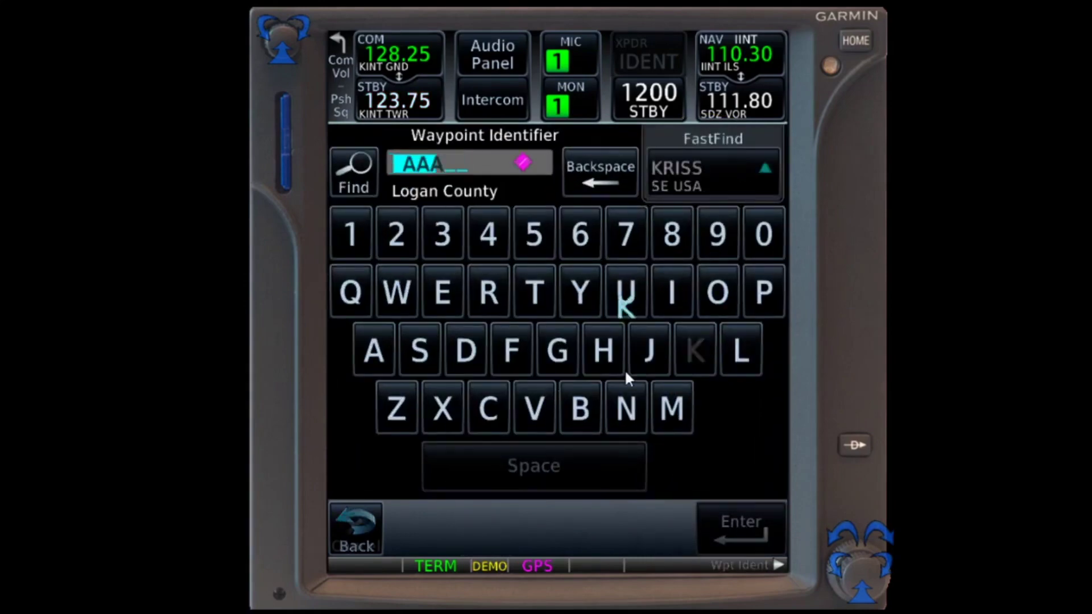
click(496, 408)
click(740, 355)
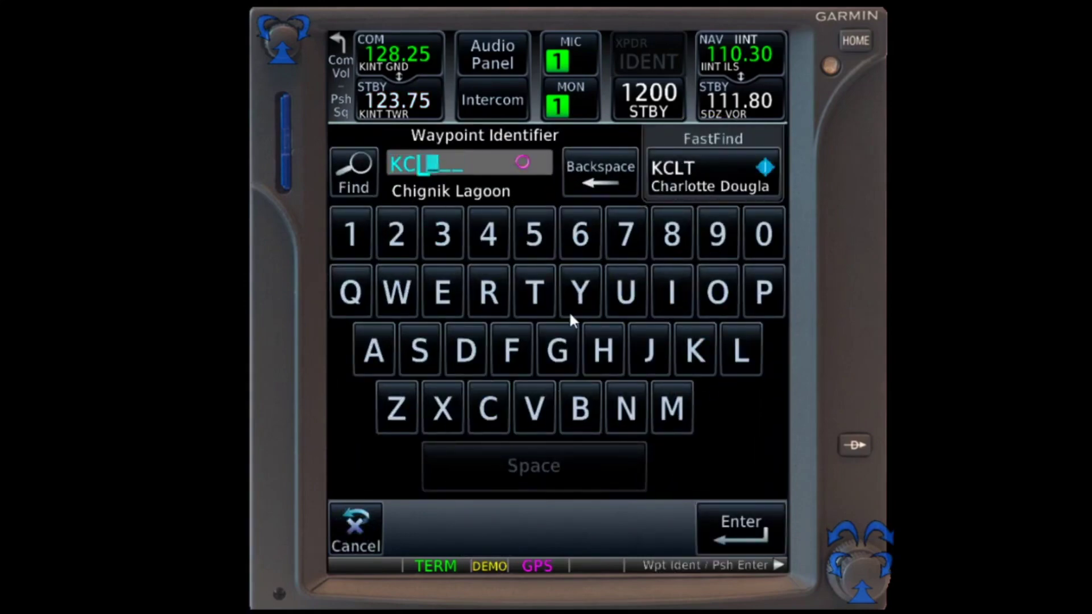
click(535, 291)
click(745, 532)
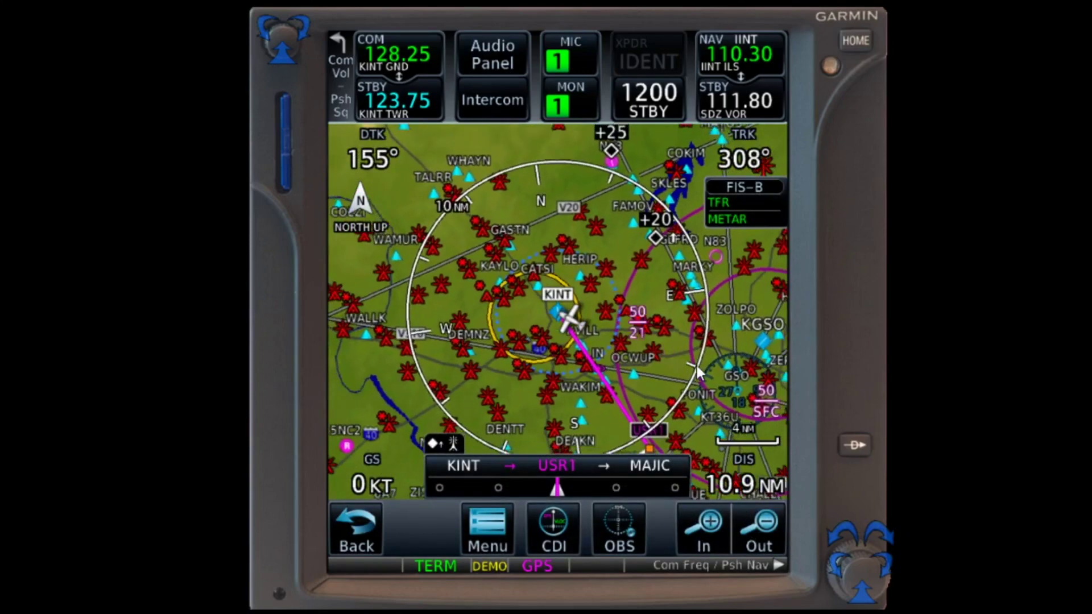
drag(690, 371, 673, 240)
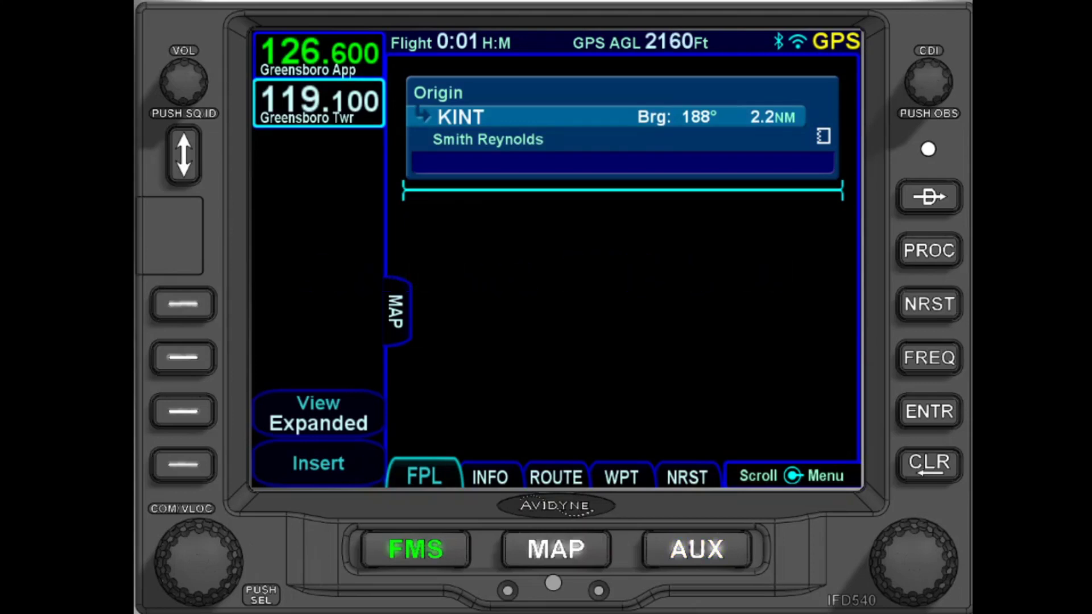
- Try inserting a USR waypoint after KINT, cancel the rejected entry, then view the empty user waypoint list
click(468, 200)
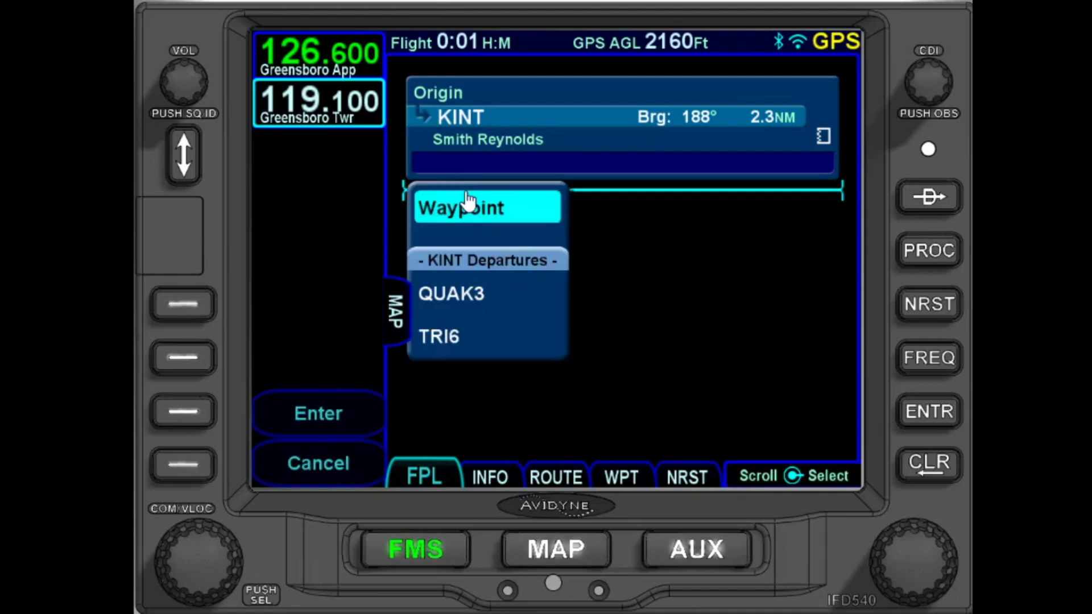
click(467, 210)
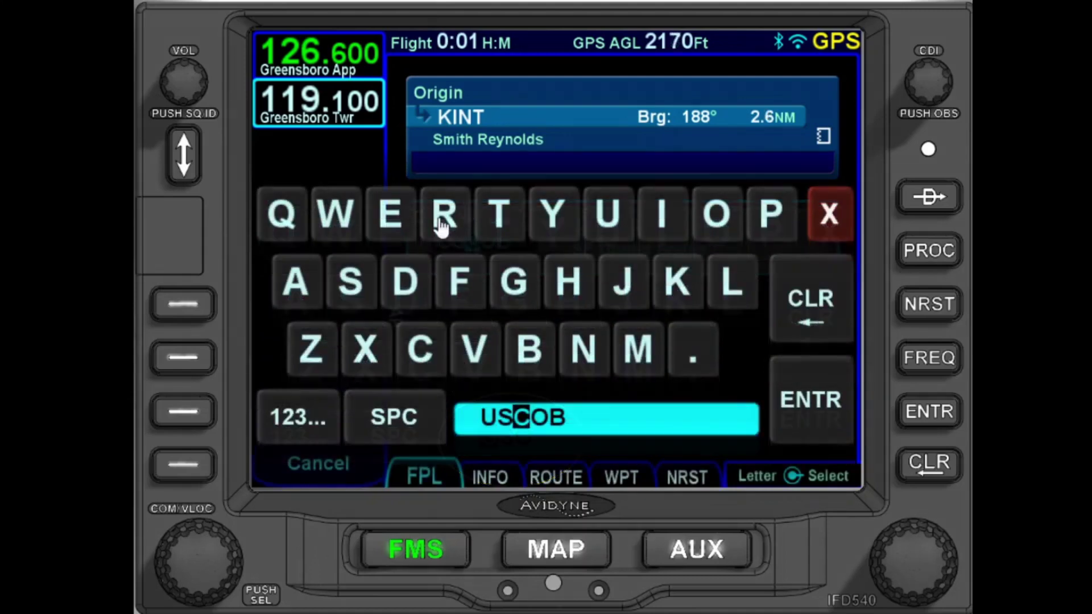
click(446, 215)
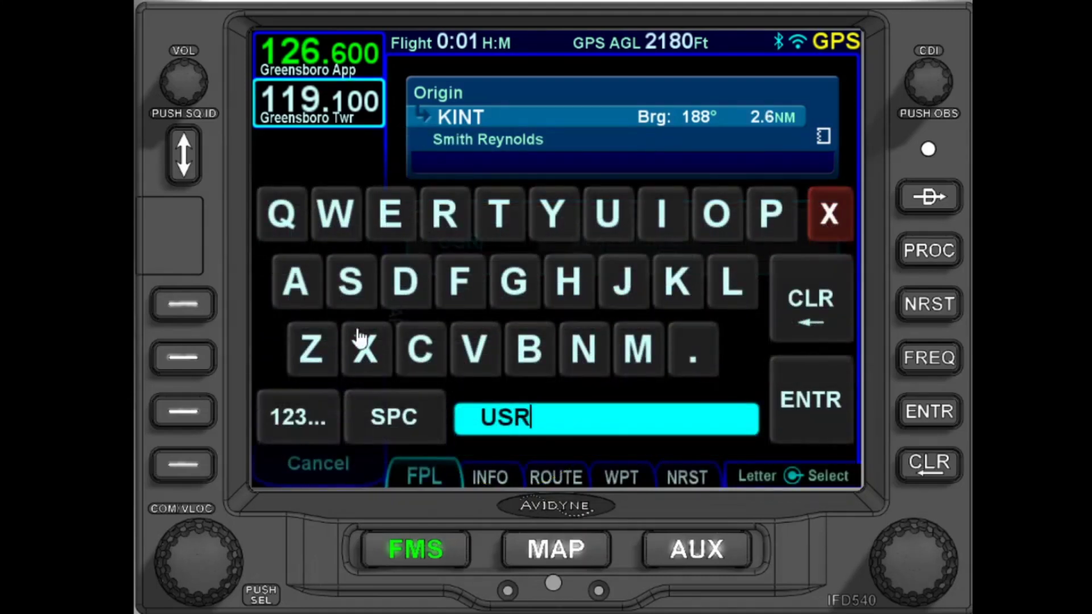
click(292, 421)
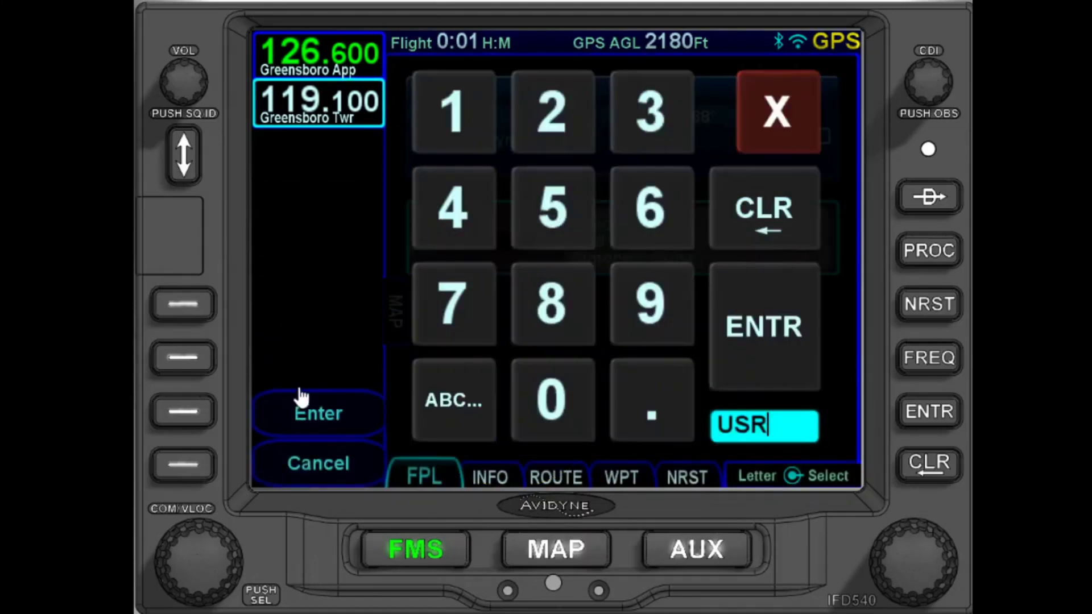
click(448, 126)
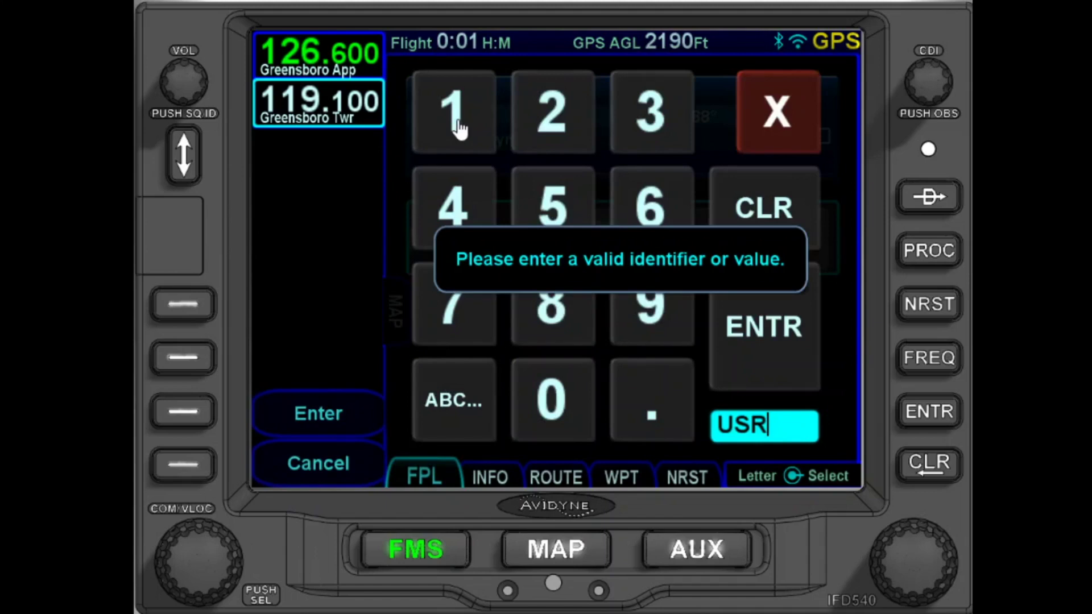
click(183, 464)
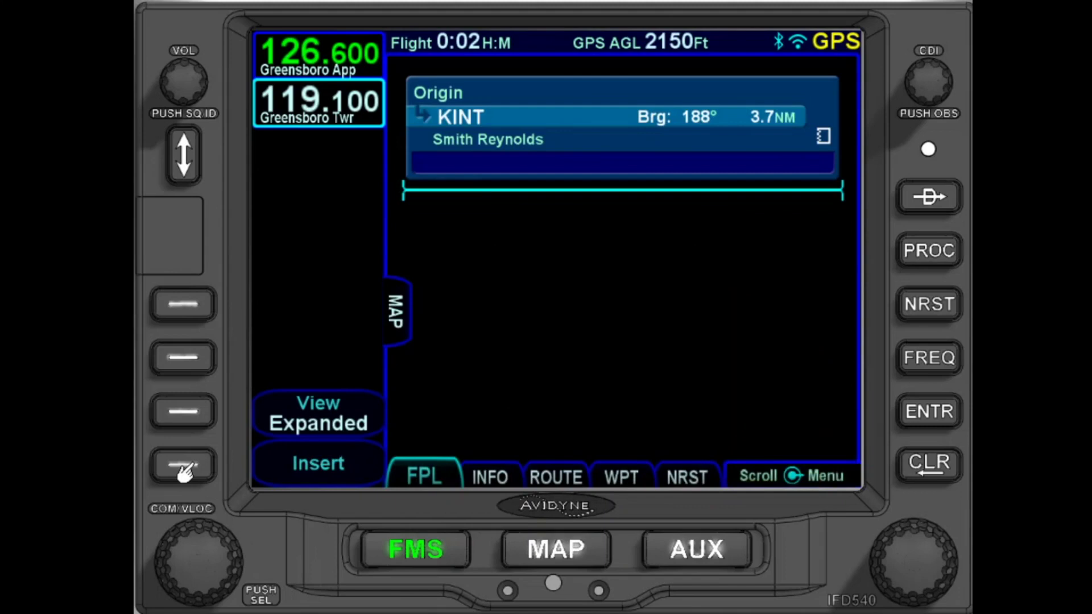
click(622, 478)
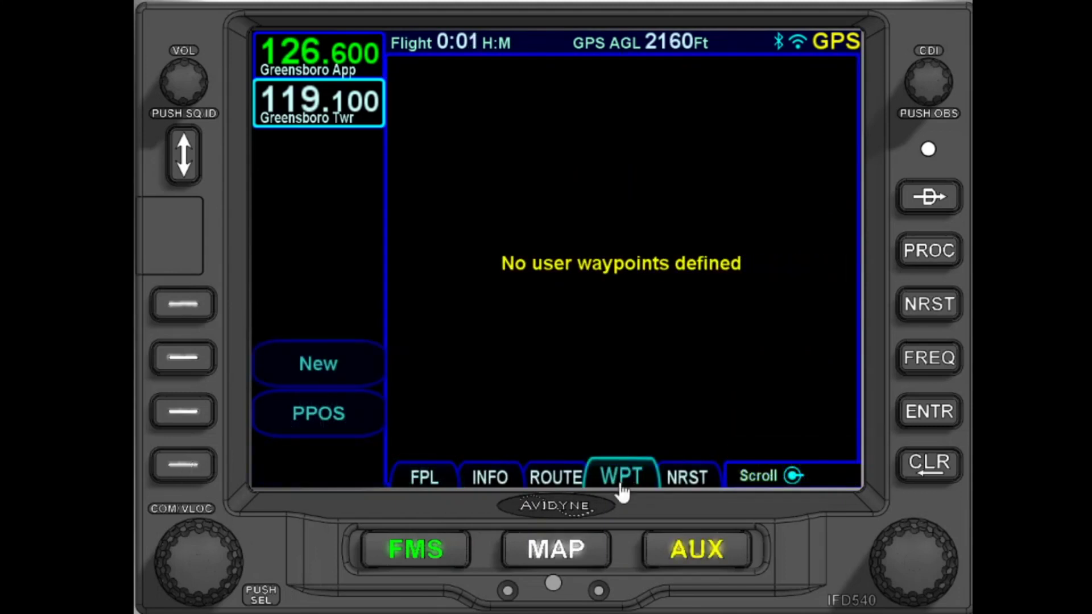
- Start new user waypoint WP001 in Rad/Dist format with reference fix GSO
click(317, 371)
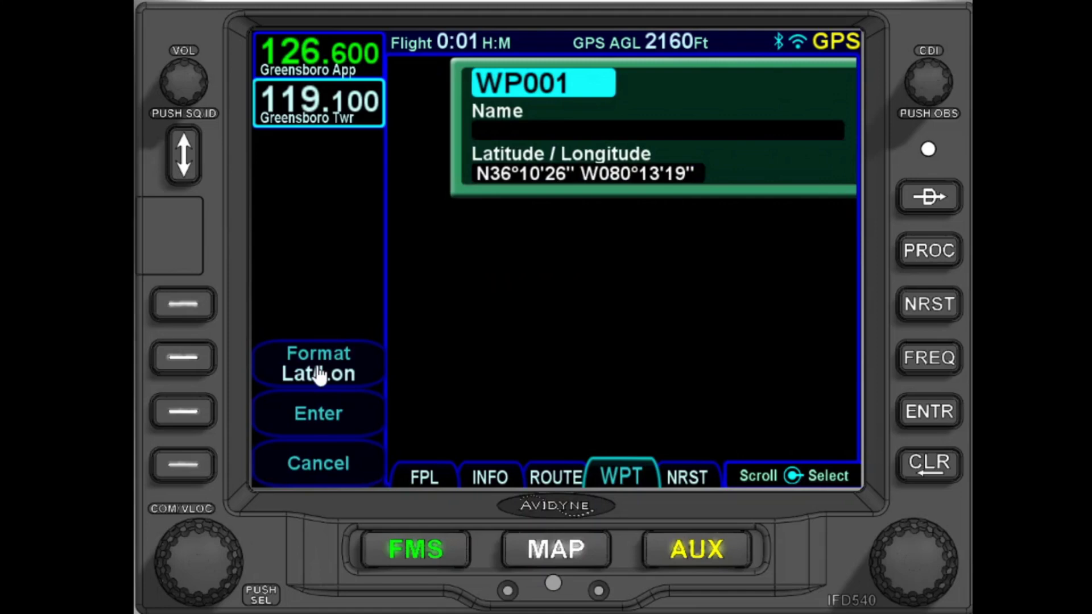
click(320, 375)
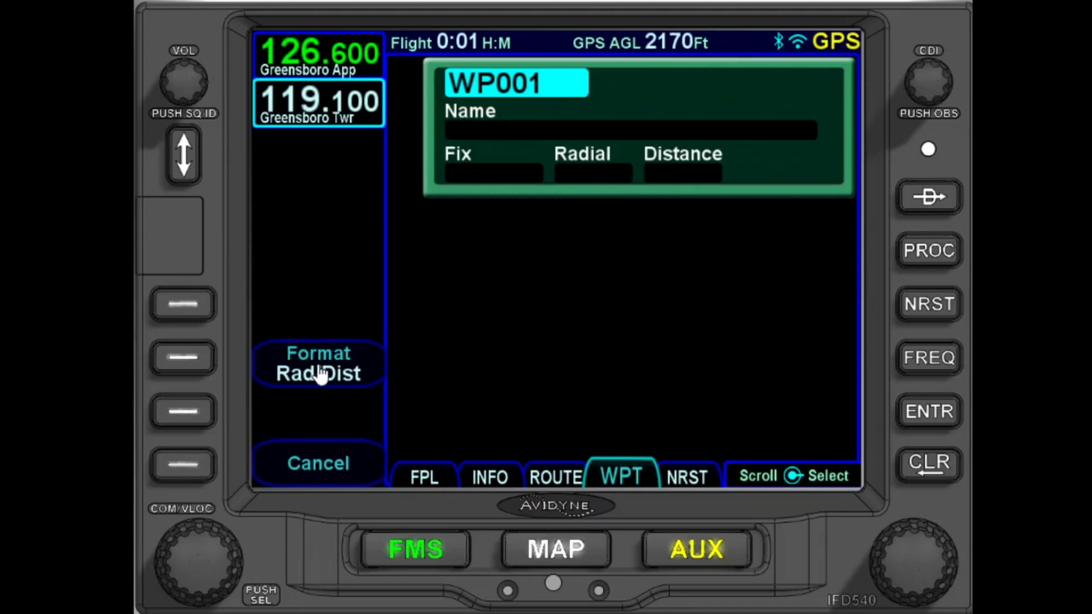
click(486, 165)
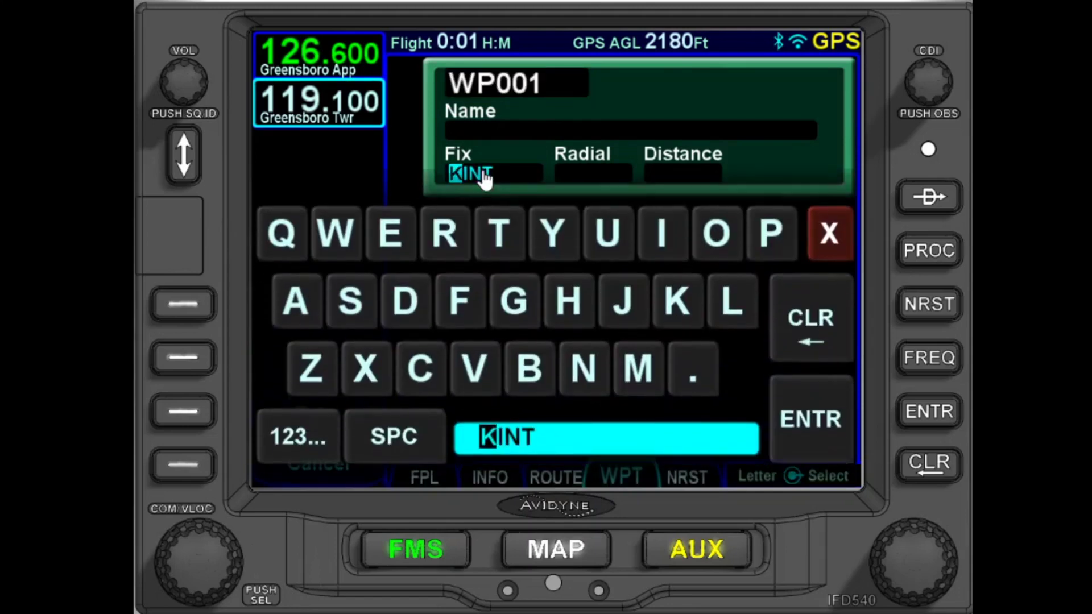
click(514, 280)
click(361, 288)
click(706, 233)
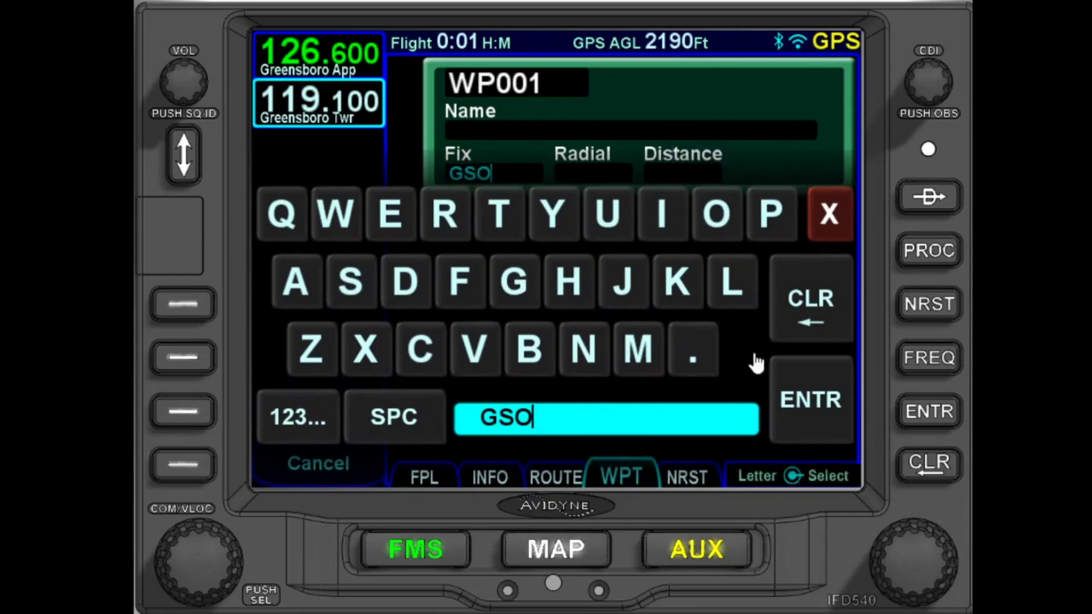
click(815, 403)
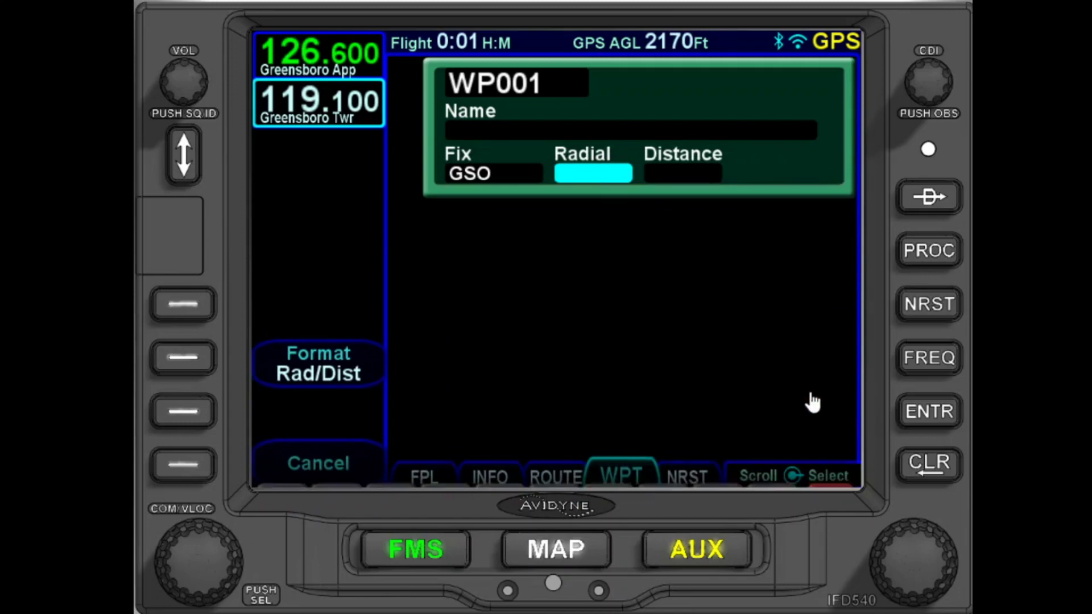
- Set WP001's radial to 240° and distance to 7.0 NM, then save it
click(593, 181)
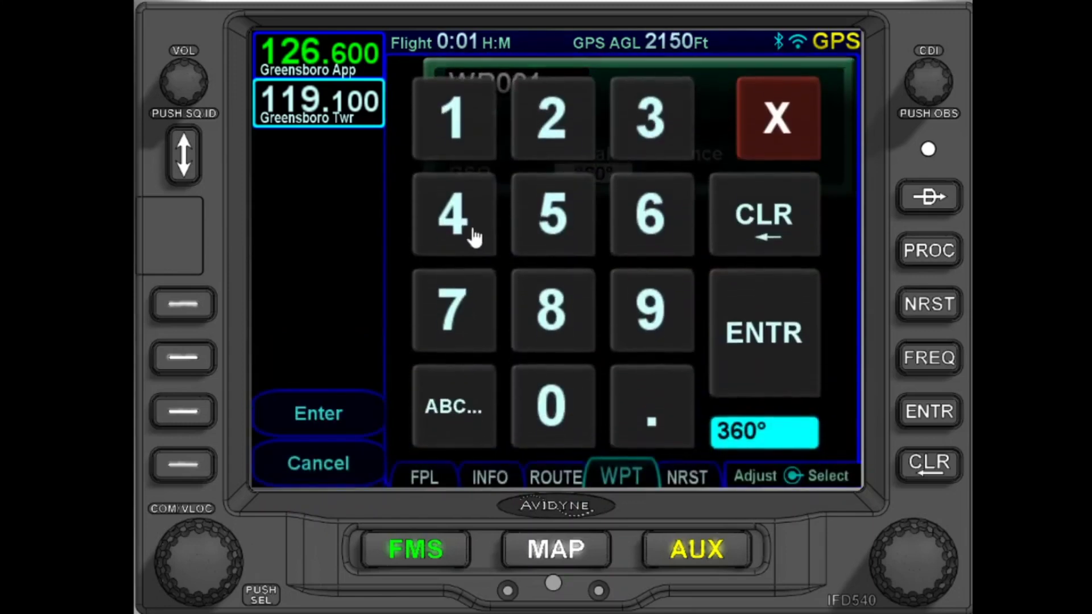
click(528, 146)
click(471, 222)
click(551, 398)
click(760, 334)
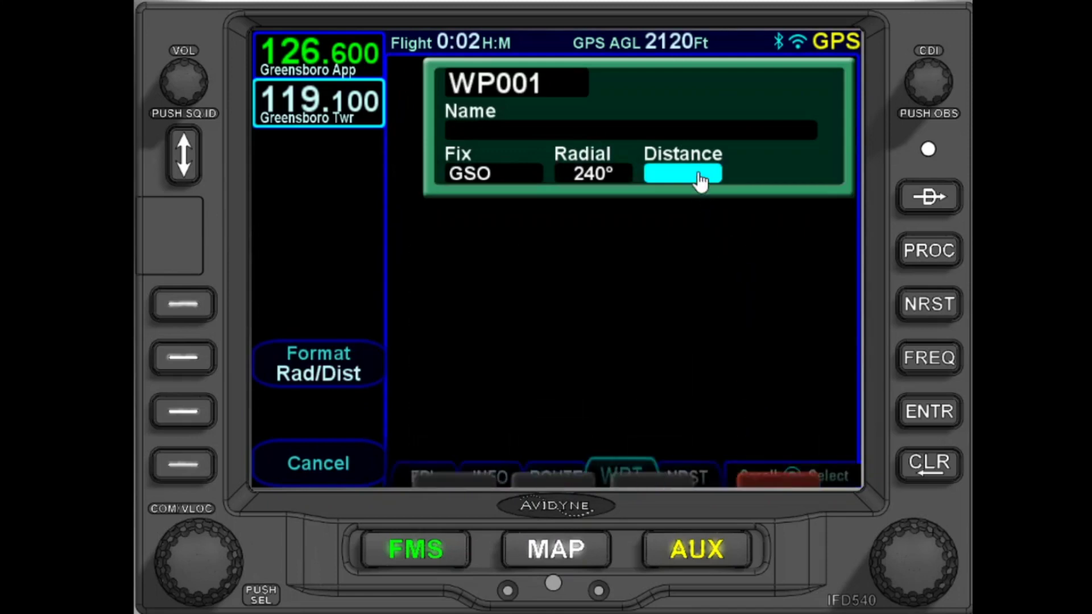
click(700, 178)
click(455, 313)
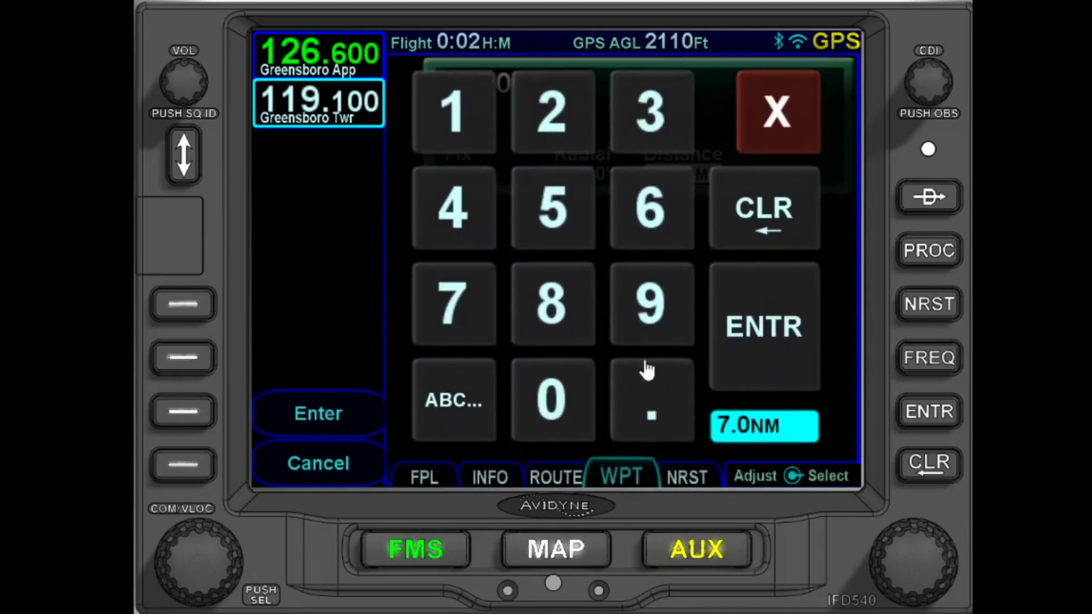
click(763, 344)
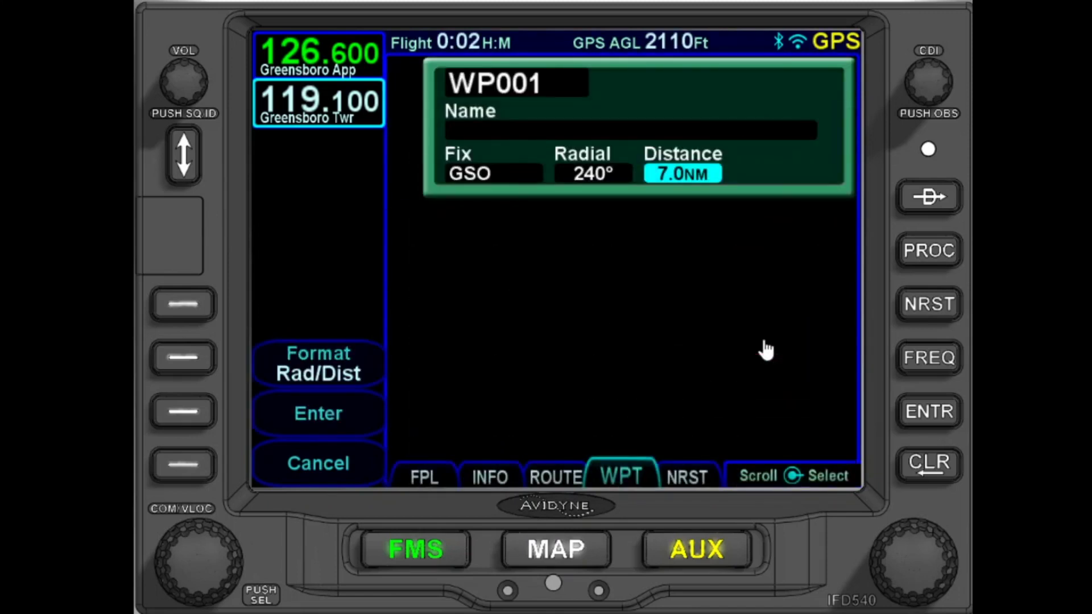
click(289, 423)
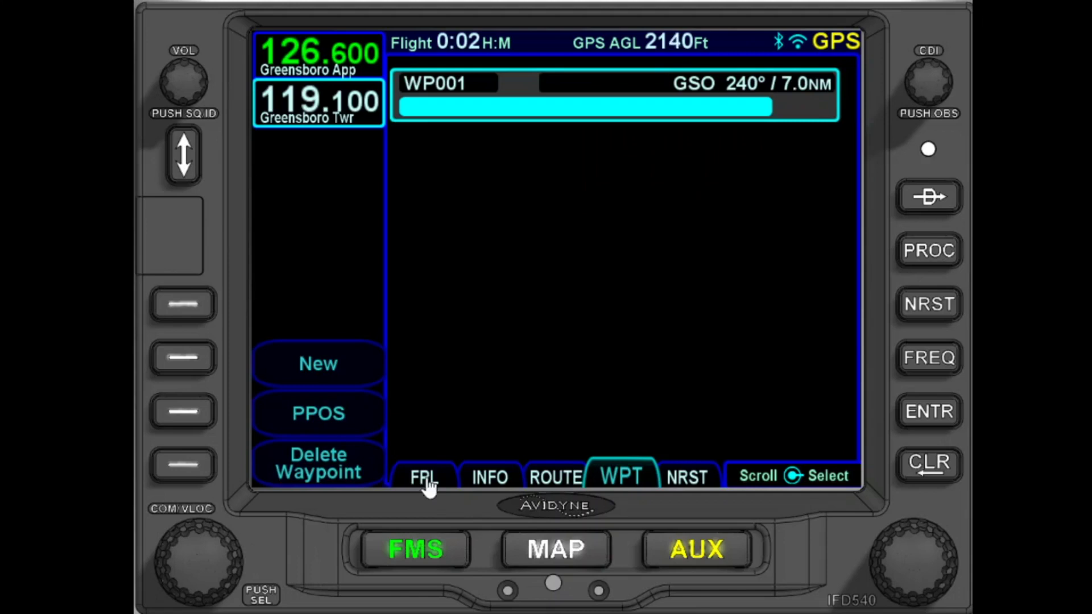
- Activate direct-to WP001 and view the flight plan showing WP001 at 171°, 21.6 nm
click(928, 202)
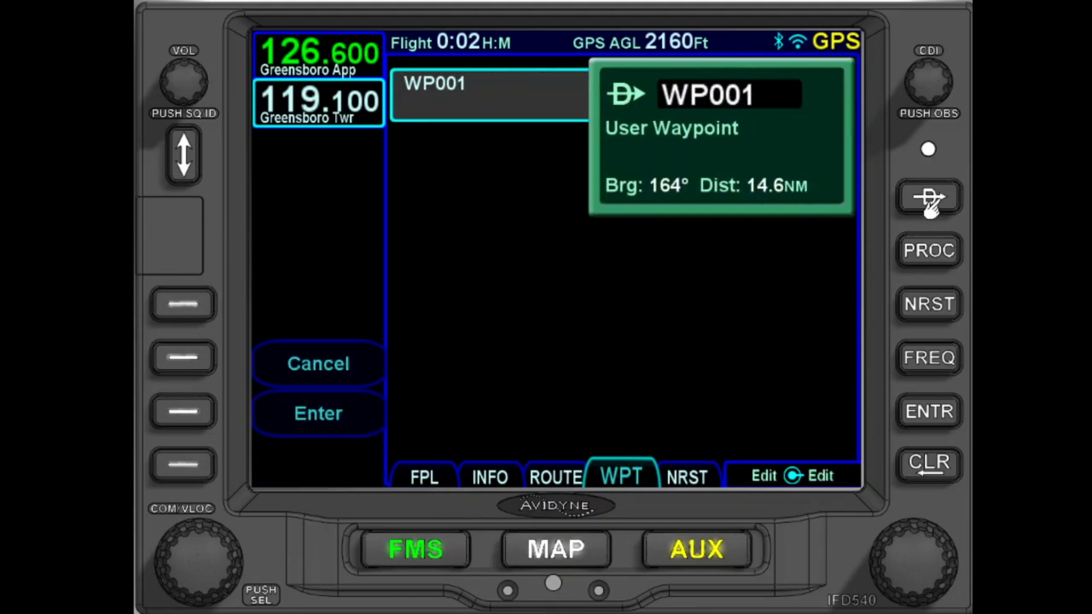
click(925, 421)
click(925, 421)
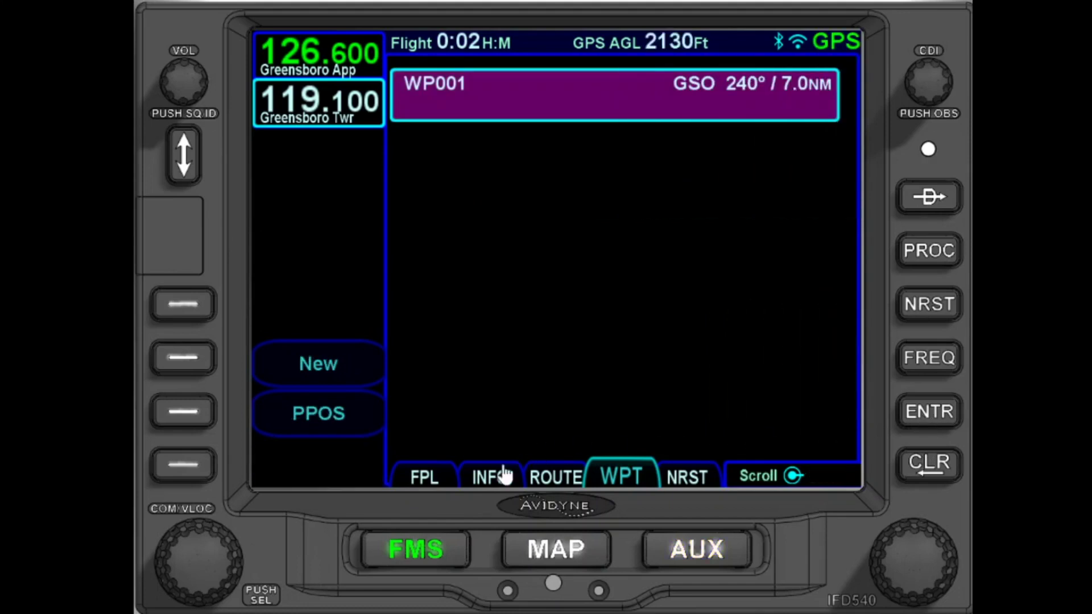
click(432, 484)
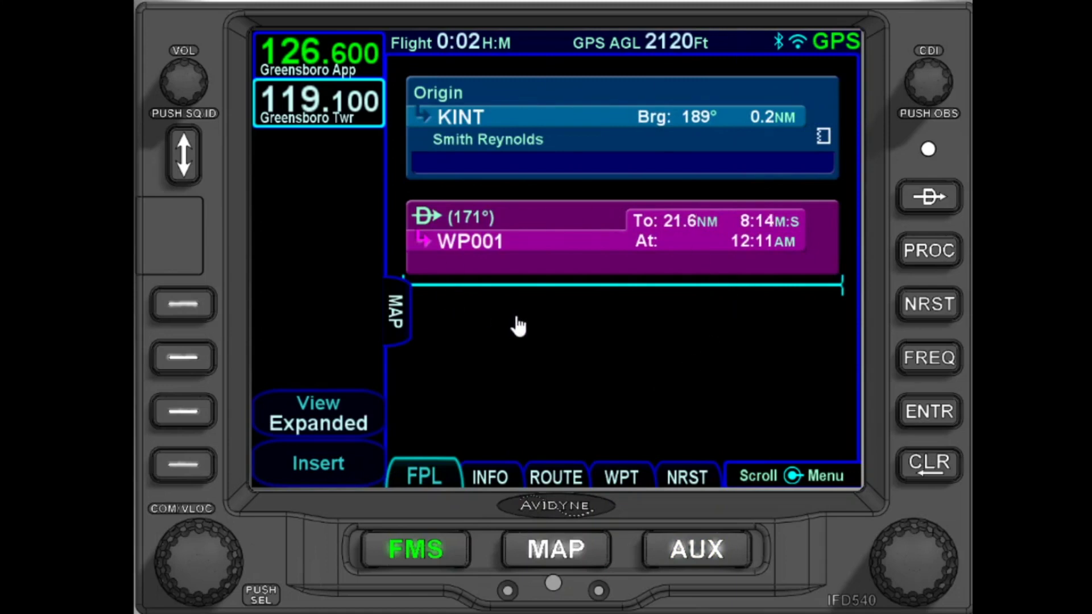
- Insert MAJIC into the flight plan after WP001
click(534, 295)
click(534, 295)
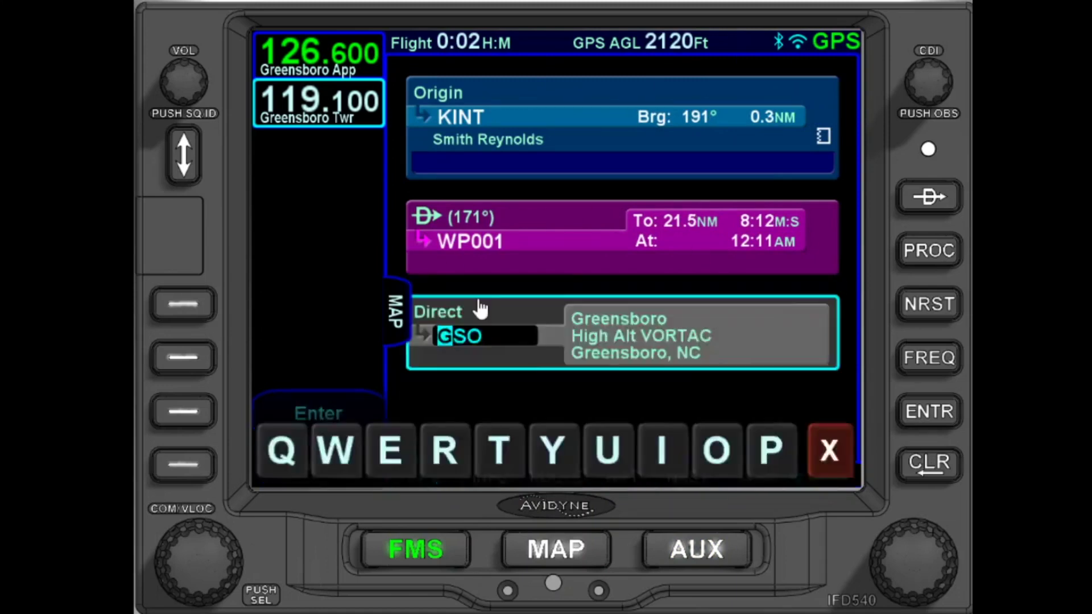
click(639, 349)
click(297, 289)
click(621, 279)
click(658, 228)
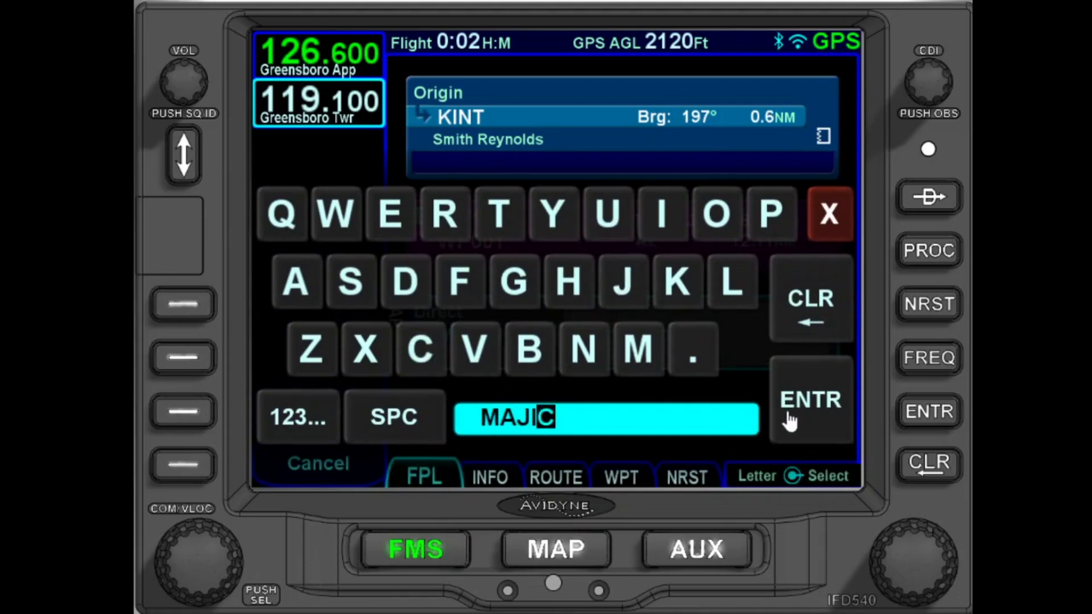
click(807, 411)
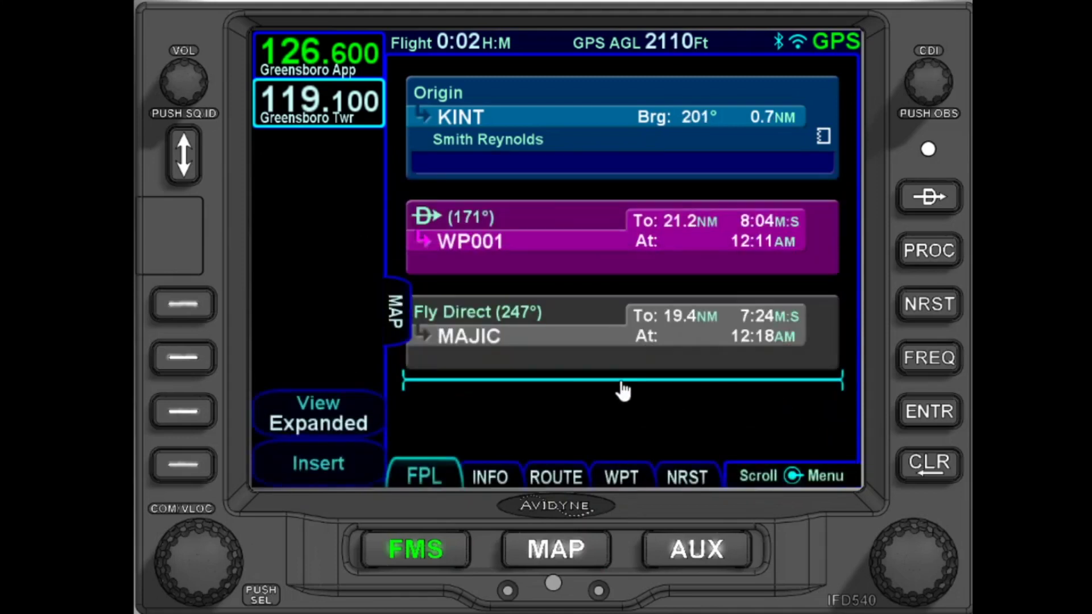
- Insert KCLT after MAJIC and show the route beside the moving map
click(624, 387)
click(484, 371)
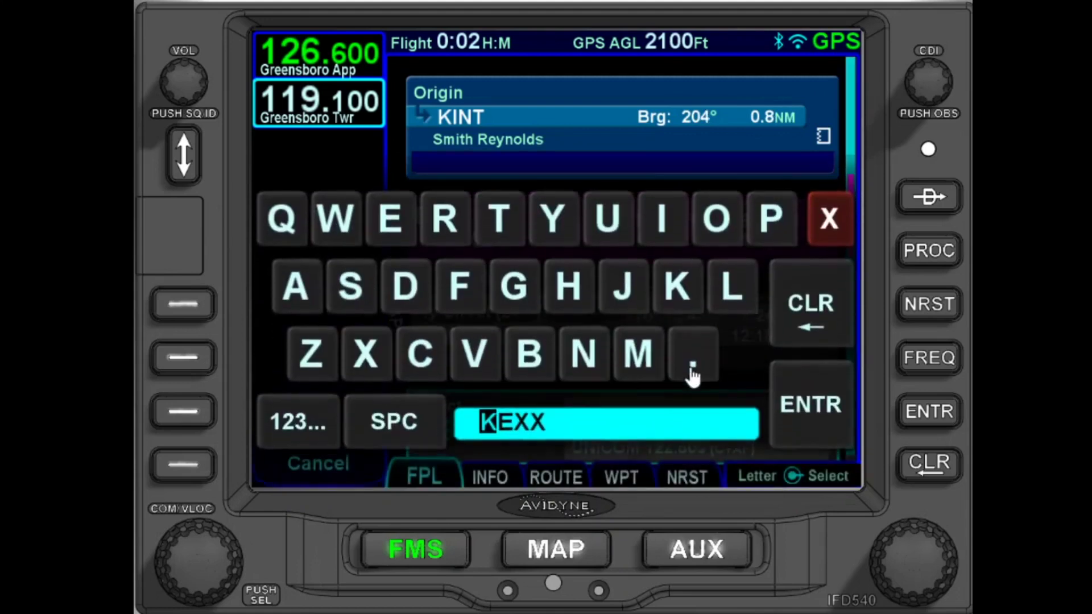
click(676, 282)
click(421, 348)
click(732, 281)
click(498, 214)
click(798, 395)
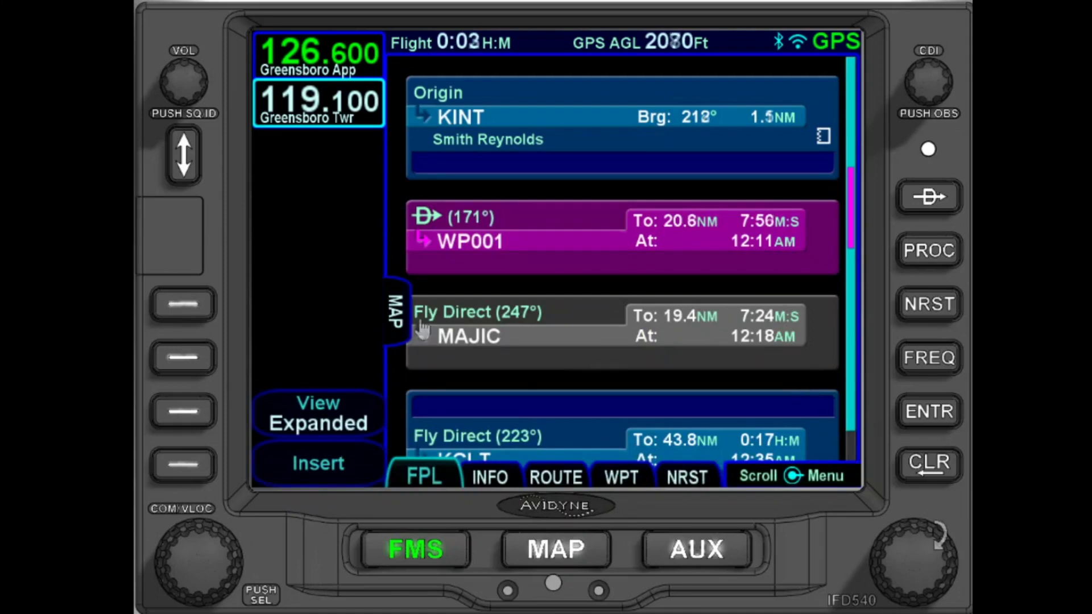
click(397, 312)
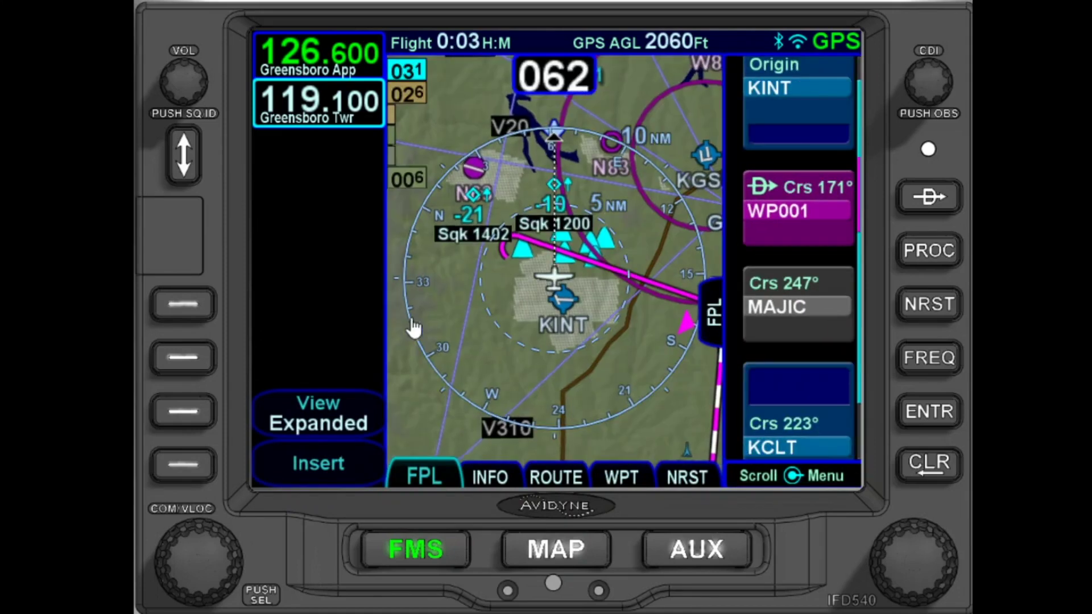